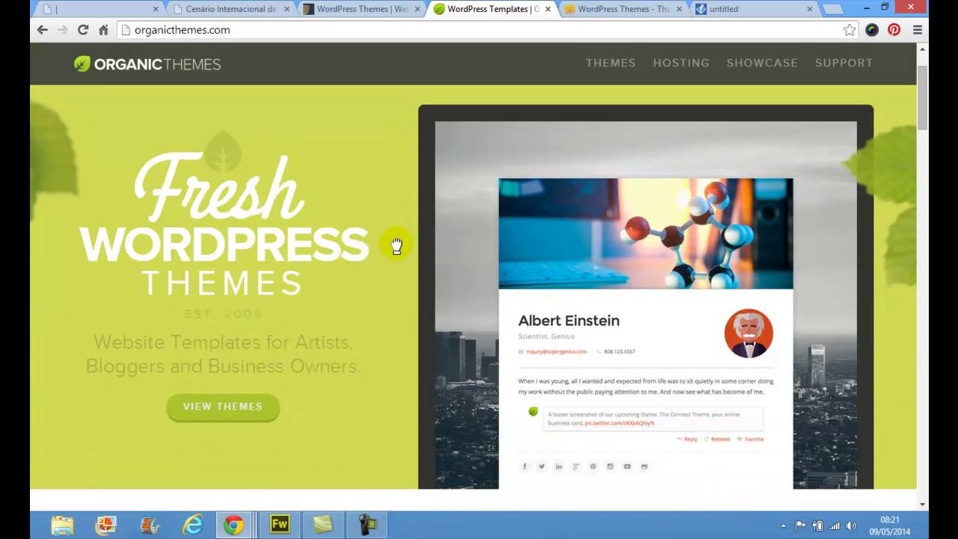
# Step: Switch to Gliffy, create a new Wireframe diagram, discard the old draft and dismiss the shape library tip
pyautogui.scroll(1, 397, 244)
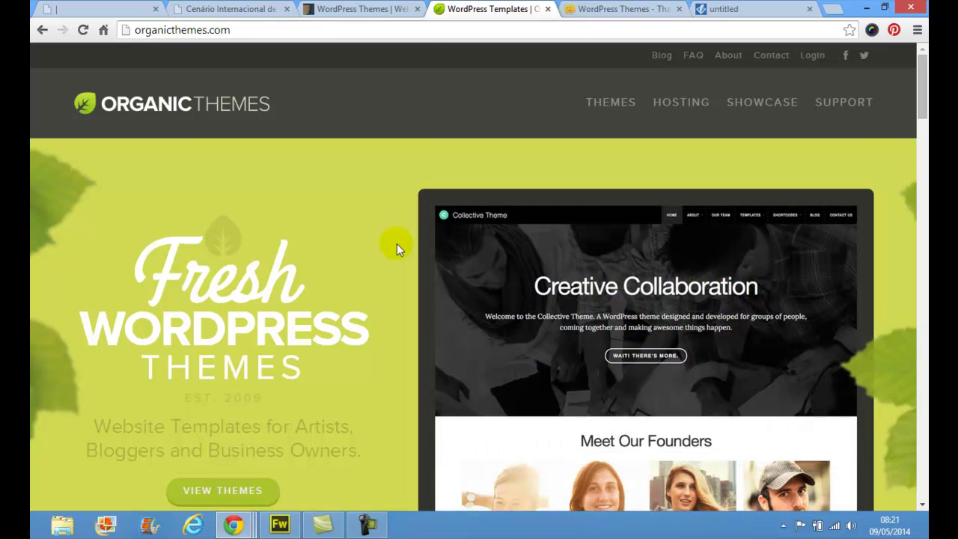
pyautogui.click(726, 9)
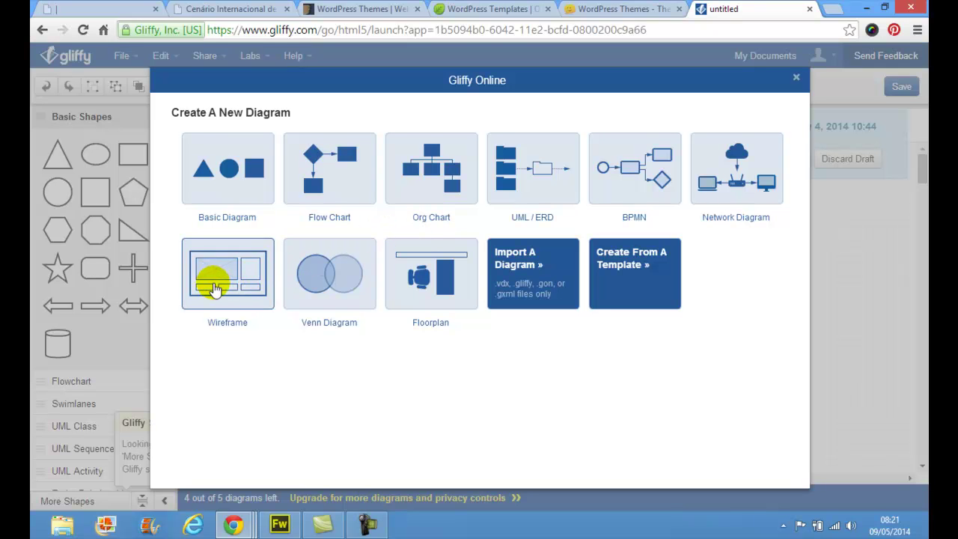
pyautogui.click(214, 289)
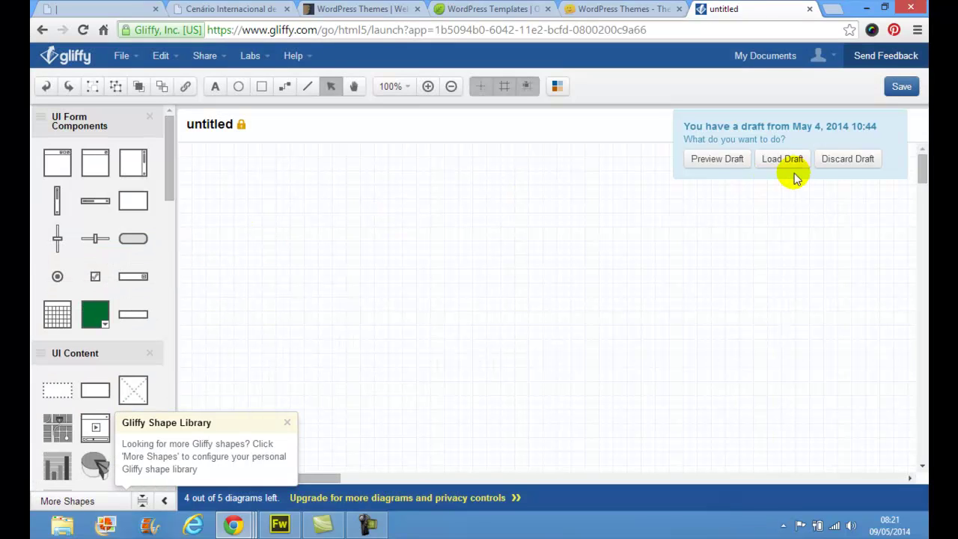
pyautogui.click(855, 162)
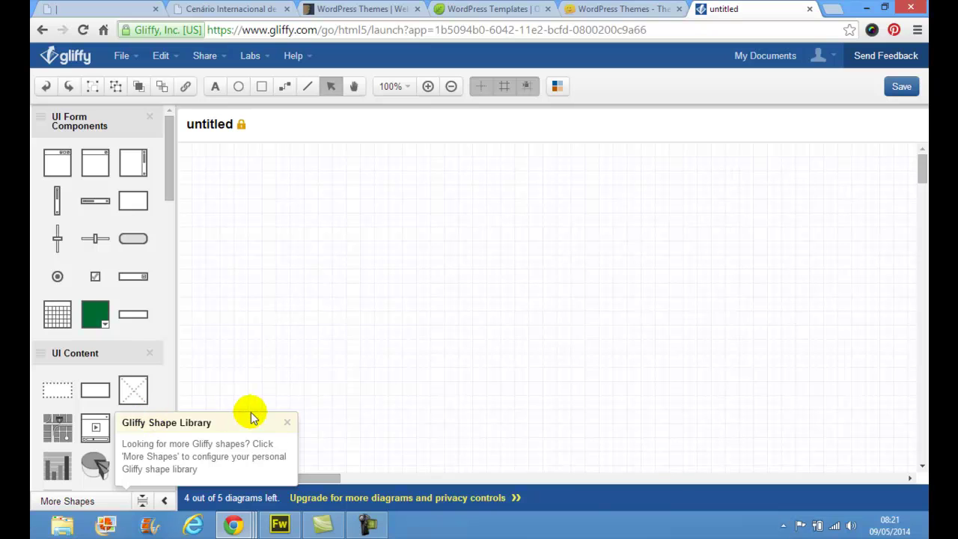
pyautogui.click(286, 423)
# Step: Add an image placeholder spanning nearly the full canvas width and label it "SLIDESHOW com 3 destaques"
pyautogui.moveTo(139, 400); pyautogui.dragTo(178, 217)
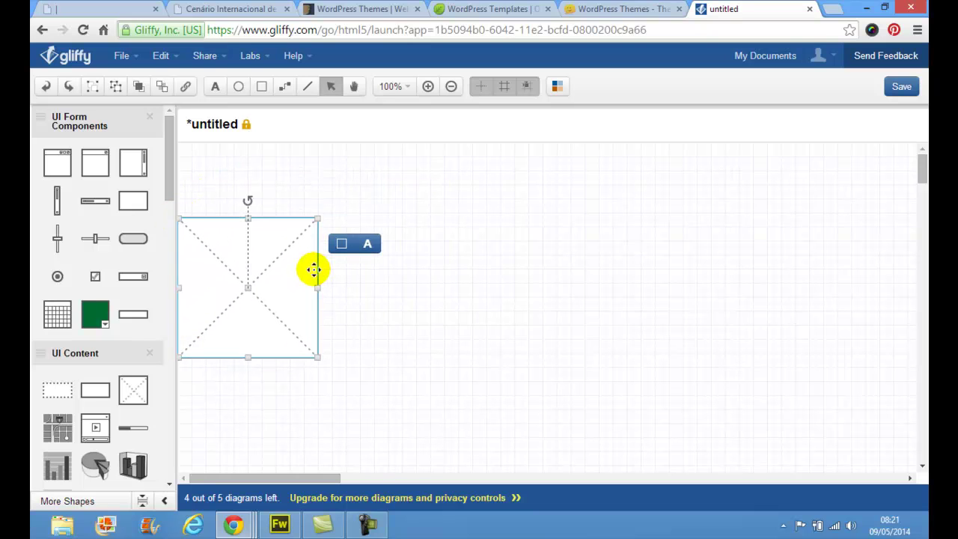
pyautogui.moveTo(316, 285); pyautogui.dragTo(877, 292)
pyautogui.click(366, 277)
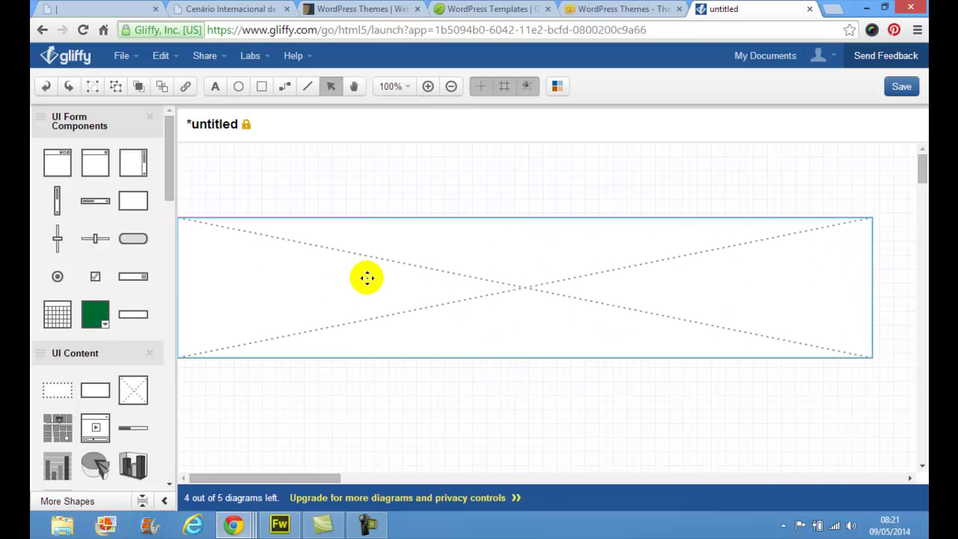
pyautogui.click(366, 278)
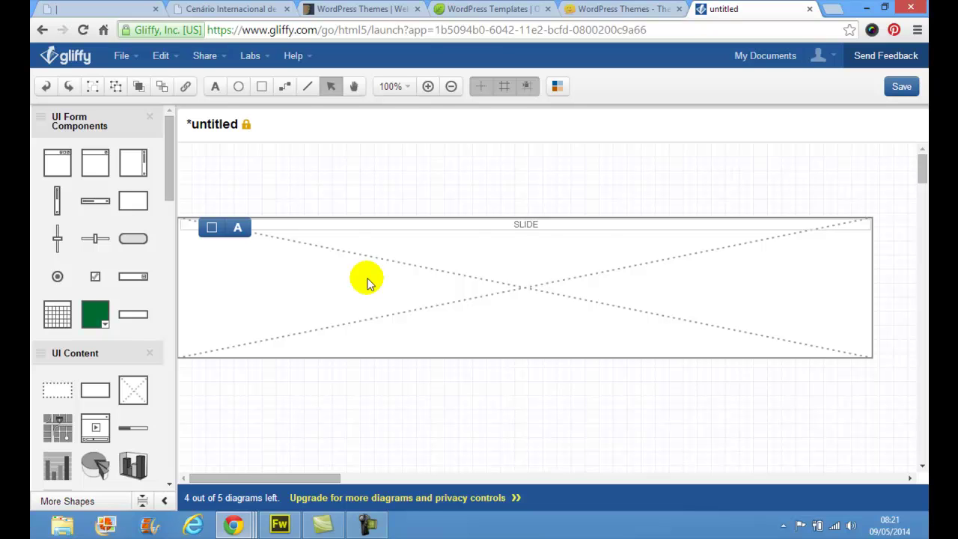
pyautogui.write('SLIDESHOW com 3 destaques')
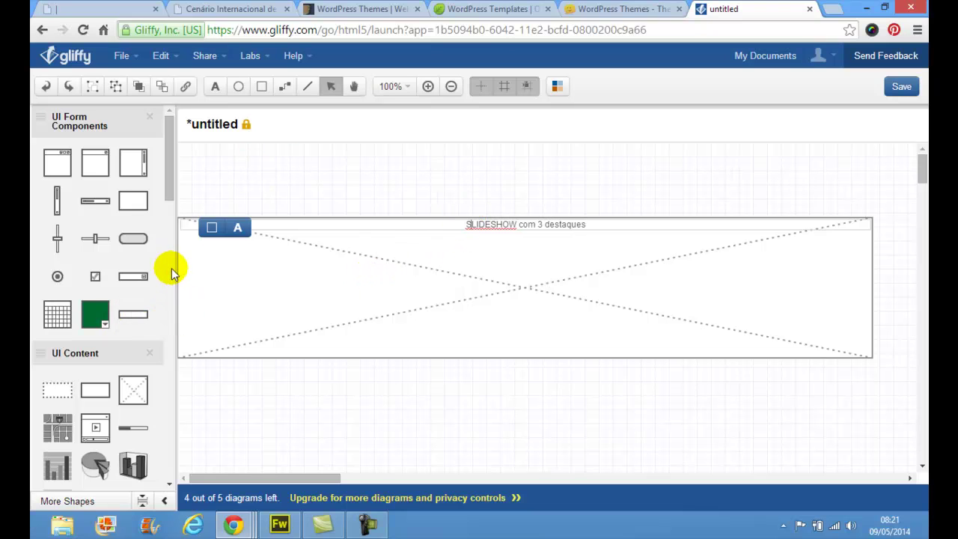
# Step: Add a short image placeholder above the slideshow's left end and label it "LOGOMARCA DO EVENTO"
pyautogui.moveTo(171, 192); pyautogui.dragTo(167, 122)
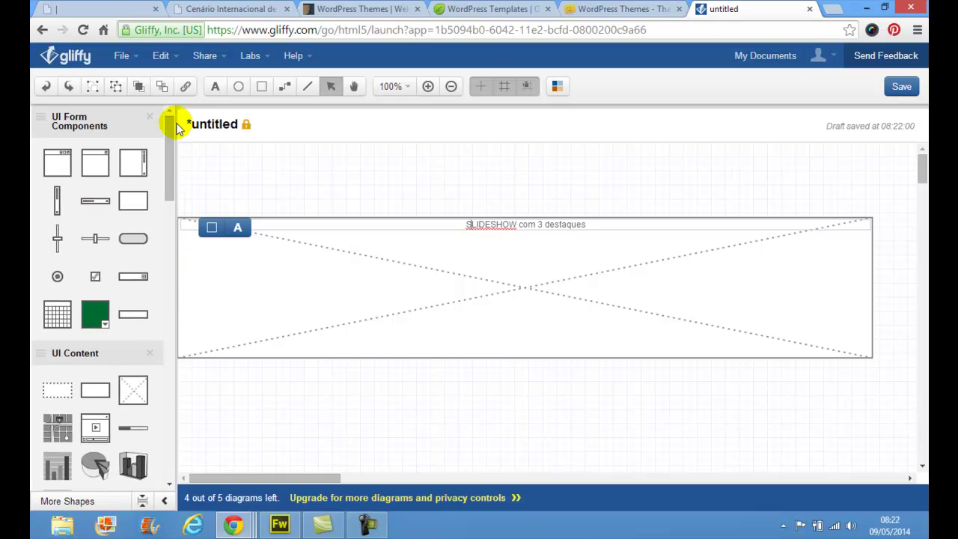
pyautogui.moveTo(132, 390); pyautogui.dragTo(212, 171)
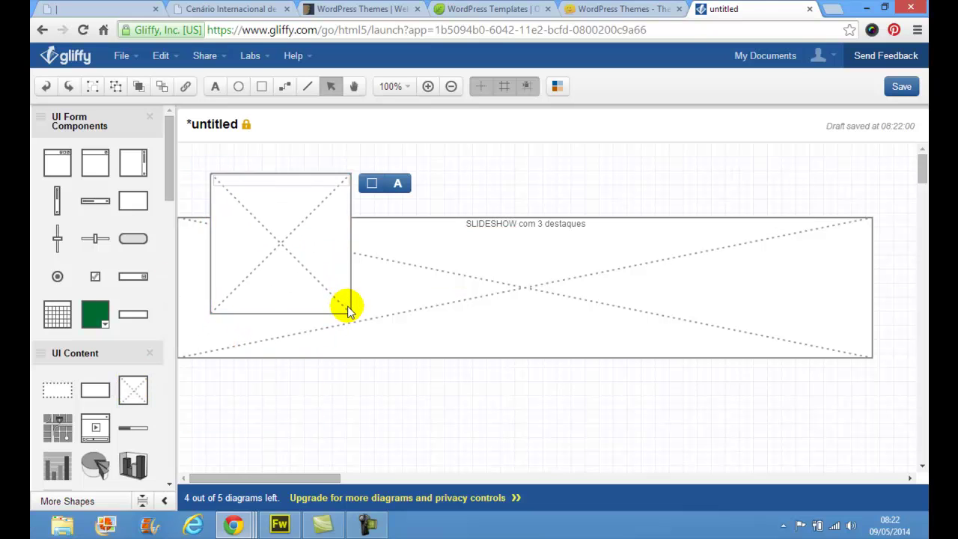
pyautogui.moveTo(280, 312); pyautogui.dragTo(282, 220)
pyautogui.moveTo(312, 188); pyautogui.dragTo(284, 171)
pyautogui.doubleClick(266, 172)
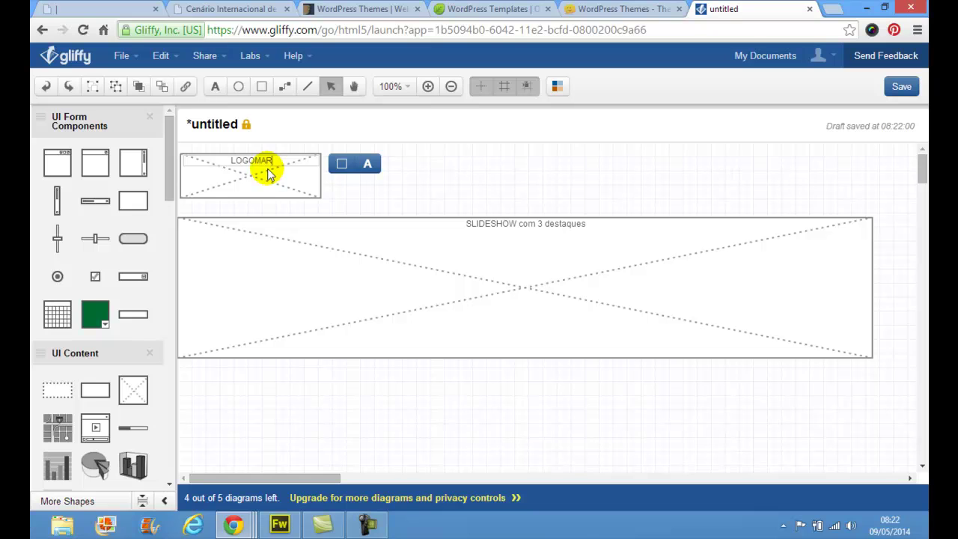
pyautogui.write('LOGOMARCA DO EVENTO')
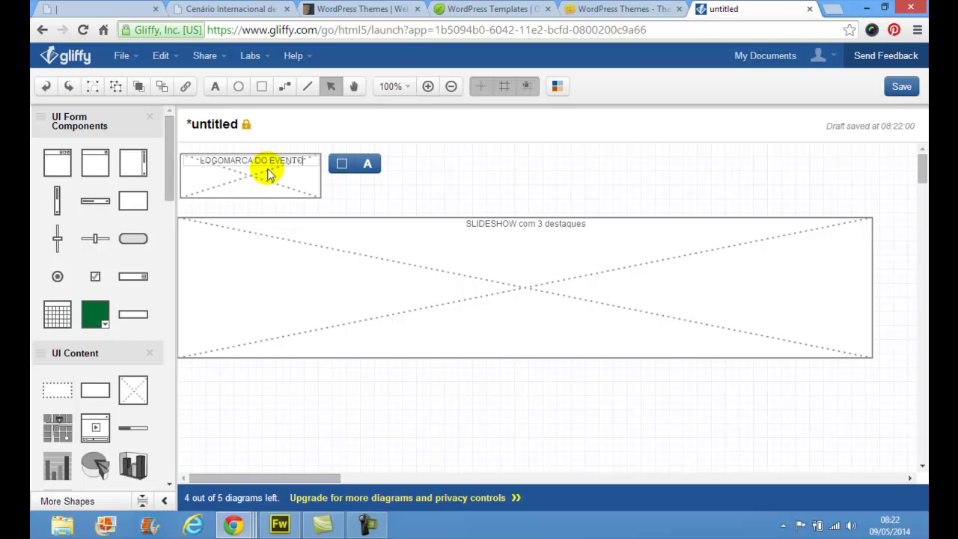
pyautogui.click(316, 191)
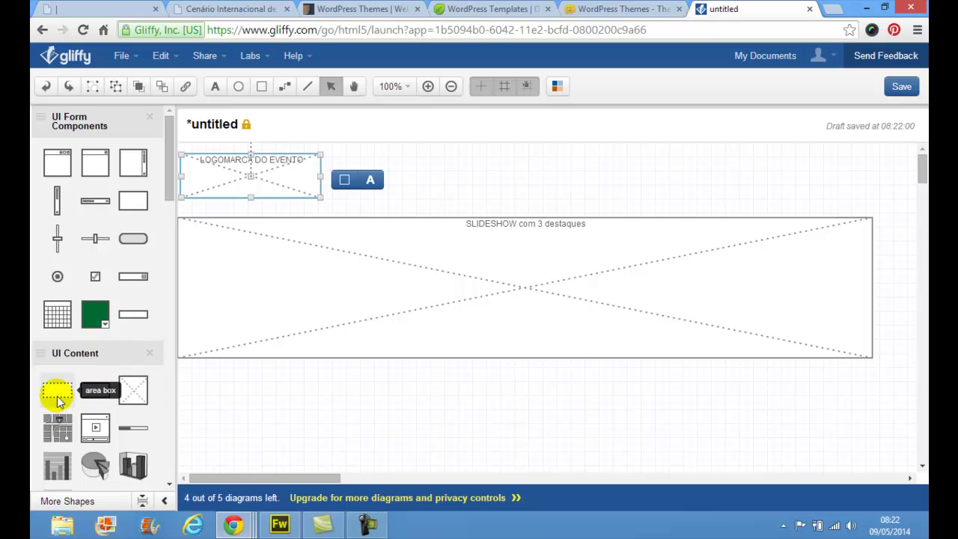
# Step: Add a thin area box from beside the logo to near the slideshow's right edge, labelled "área do MENU"
pyautogui.moveTo(57, 392); pyautogui.dragTo(329, 161)
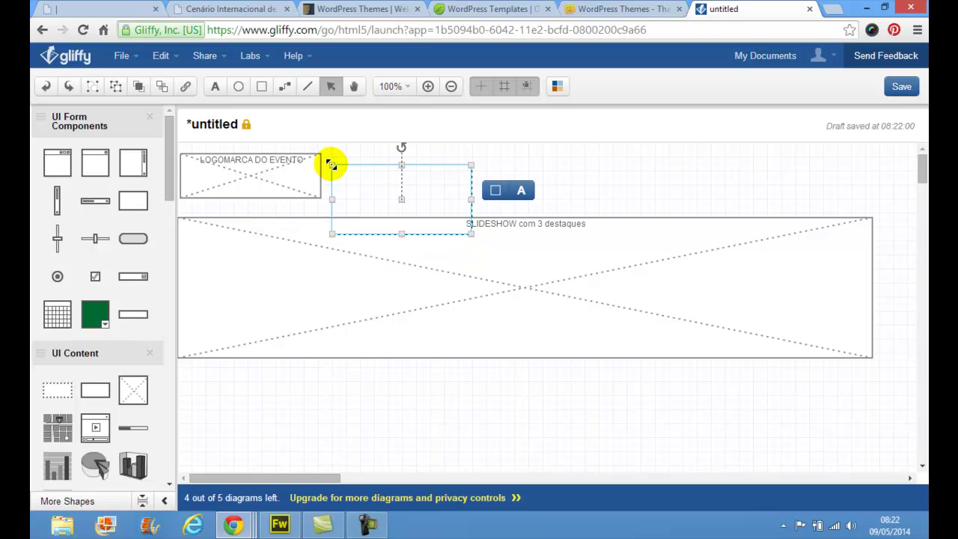
pyautogui.moveTo(470, 234); pyautogui.dragTo(872, 178)
pyautogui.moveTo(643, 178)
pyautogui.mouseDown()
pyautogui.moveTo(633, 180)
pyautogui.moveTo(649, 190)
pyautogui.moveTo(635, 179)
pyautogui.mouseUp()
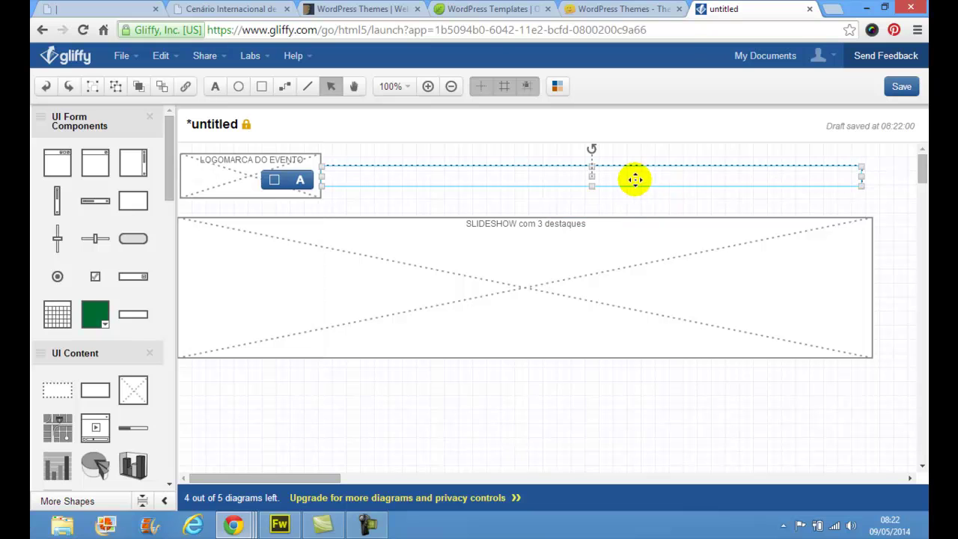
pyautogui.moveTo(321, 176); pyautogui.dragTo(330, 176)
pyautogui.doubleClick(610, 175)
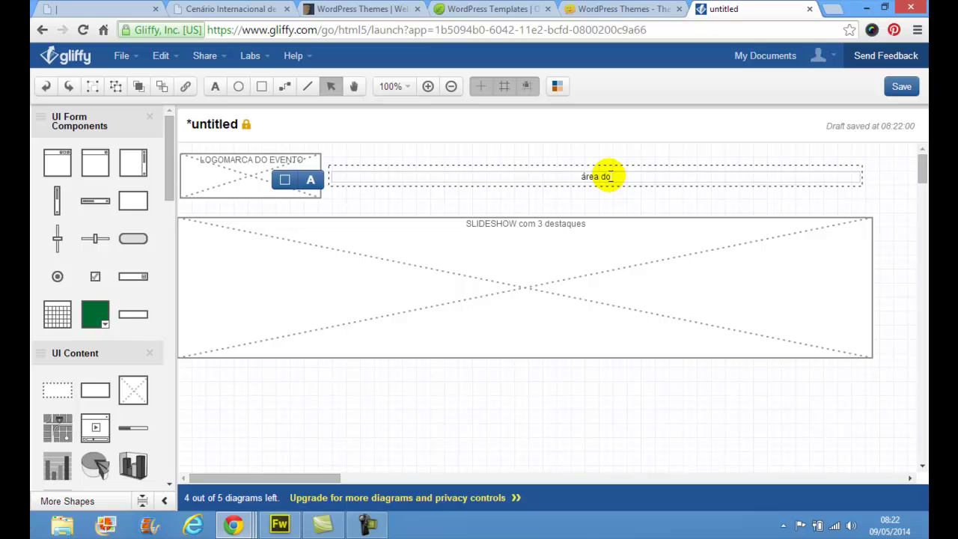
pyautogui.press('Return')
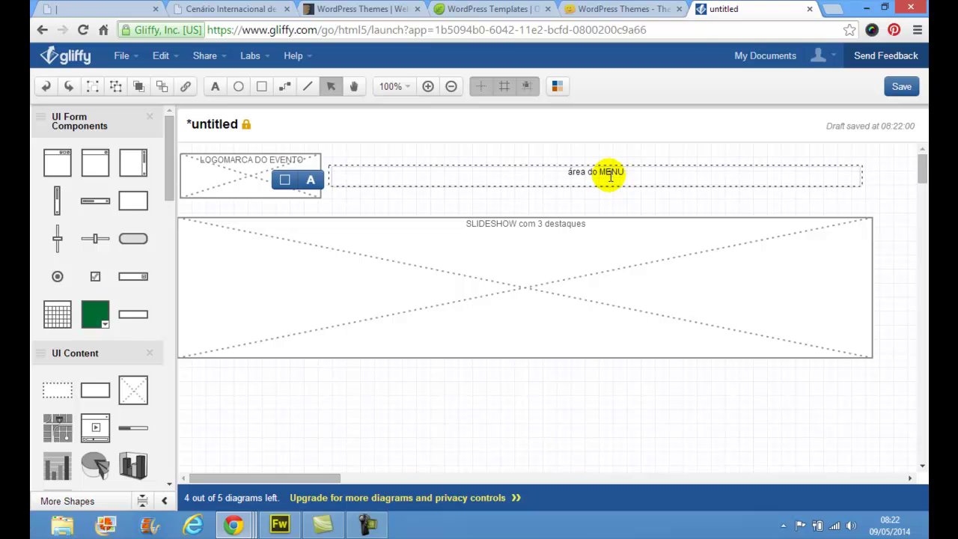
pyautogui.click(646, 150)
pyautogui.click(651, 177)
pyautogui.click(679, 154)
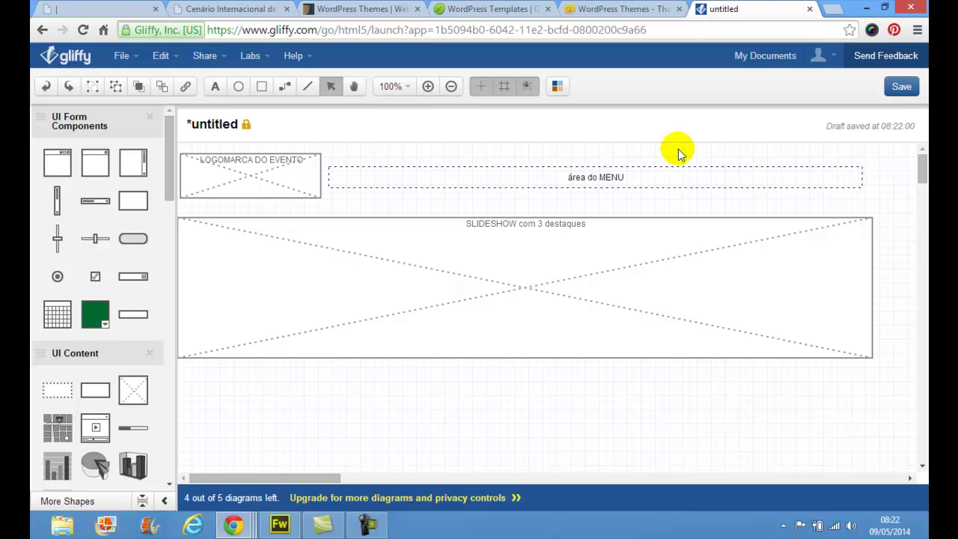
# Step: Move the menu area box up level with the logo's top edge, and delete it
pyautogui.click(659, 180)
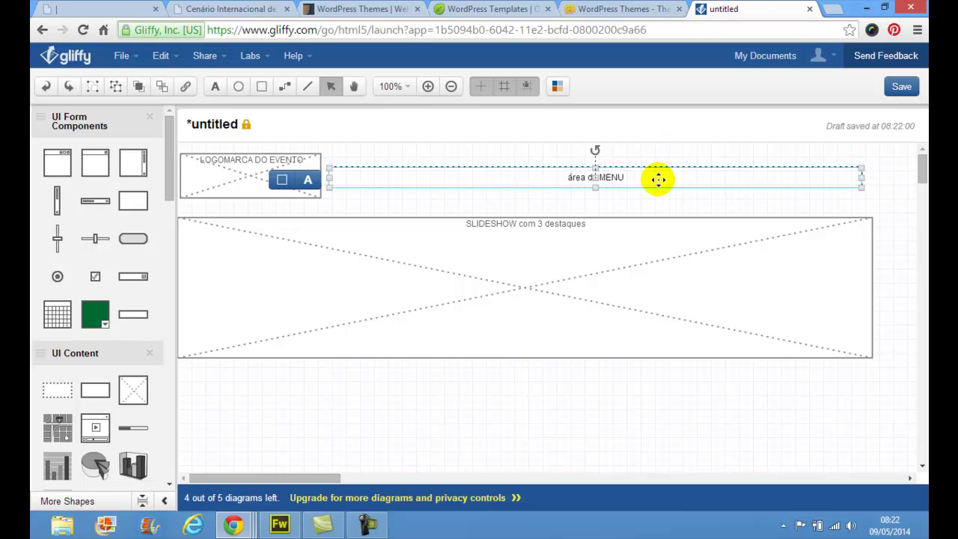
pyautogui.moveTo(657, 180); pyautogui.dragTo(655, 166)
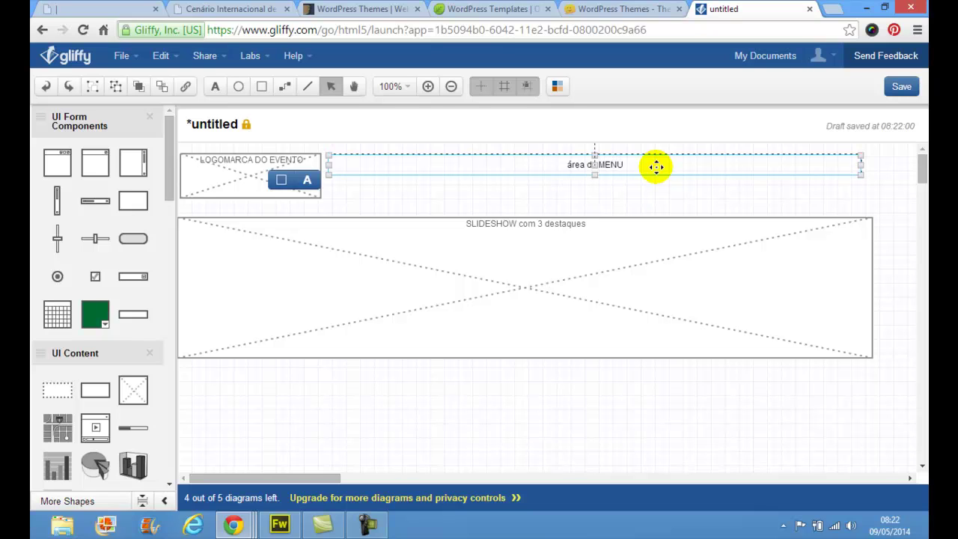
pyautogui.press('Delete')
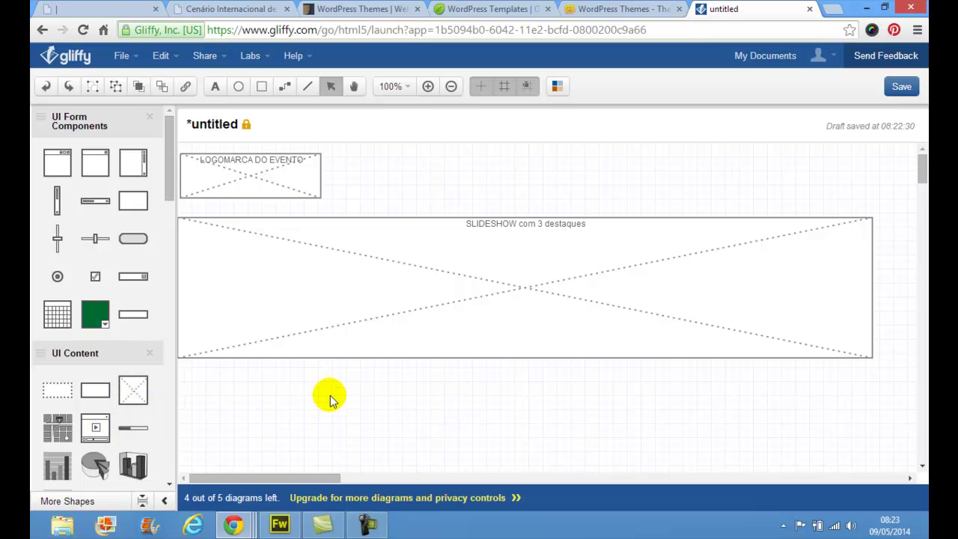
# Step: Add a video player placeholder below the slideshow's left end and move it further down the page
pyautogui.scroll(-3, 329, 397)
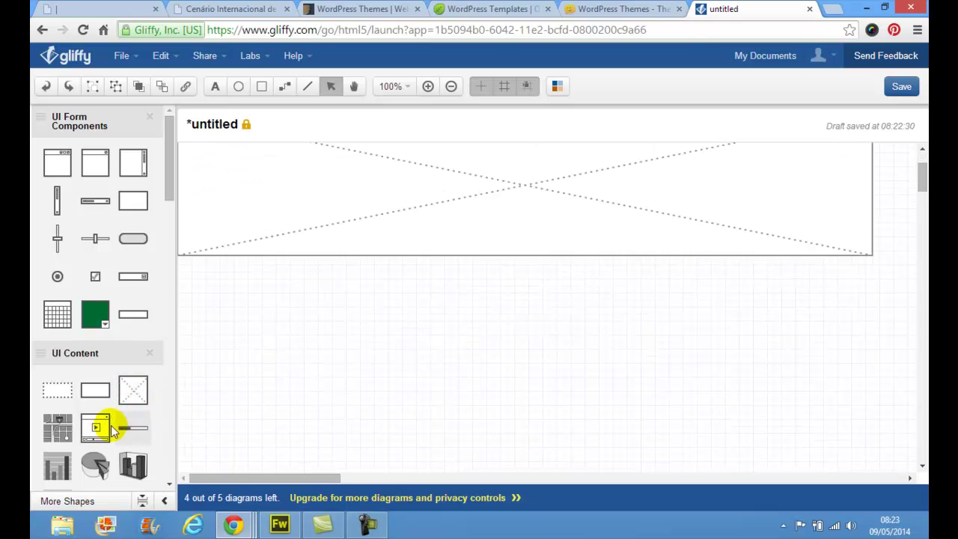
pyautogui.moveTo(96, 426); pyautogui.dragTo(193, 288)
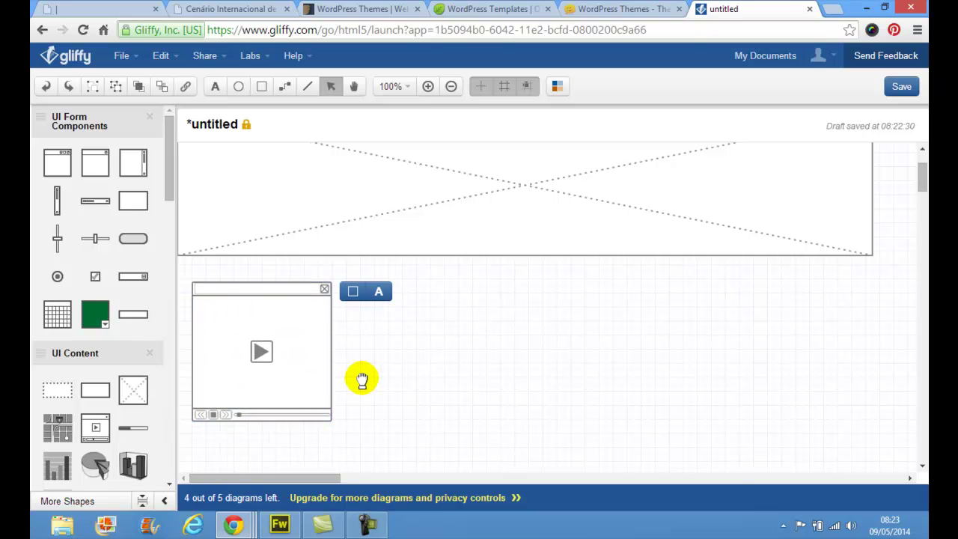
pyautogui.scroll(-5, 362, 380)
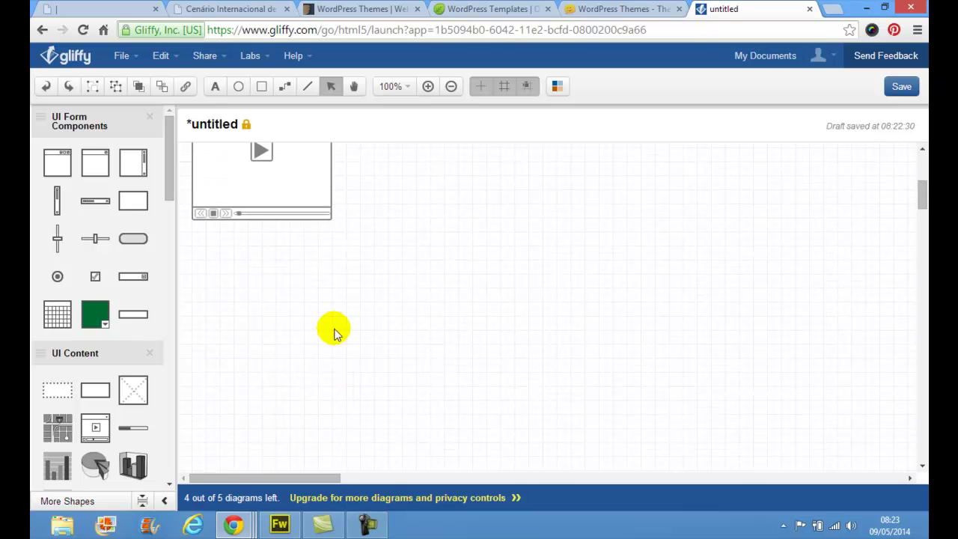
pyautogui.moveTo(285, 220); pyautogui.dragTo(295, 395)
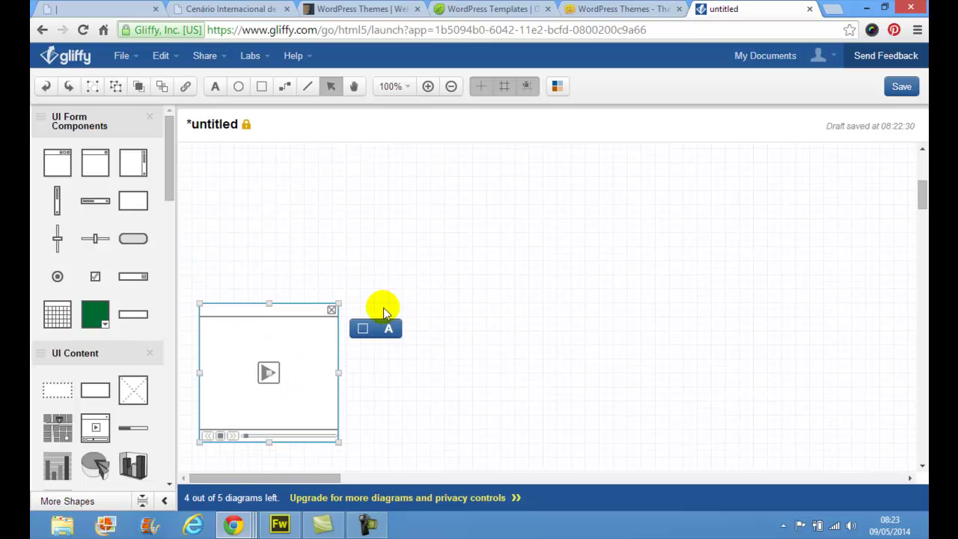
# Step: Add an image placeholder between the slideshow and the video player, label it "Convidado 1" and reduce its height
pyautogui.scroll(4, 469, 247)
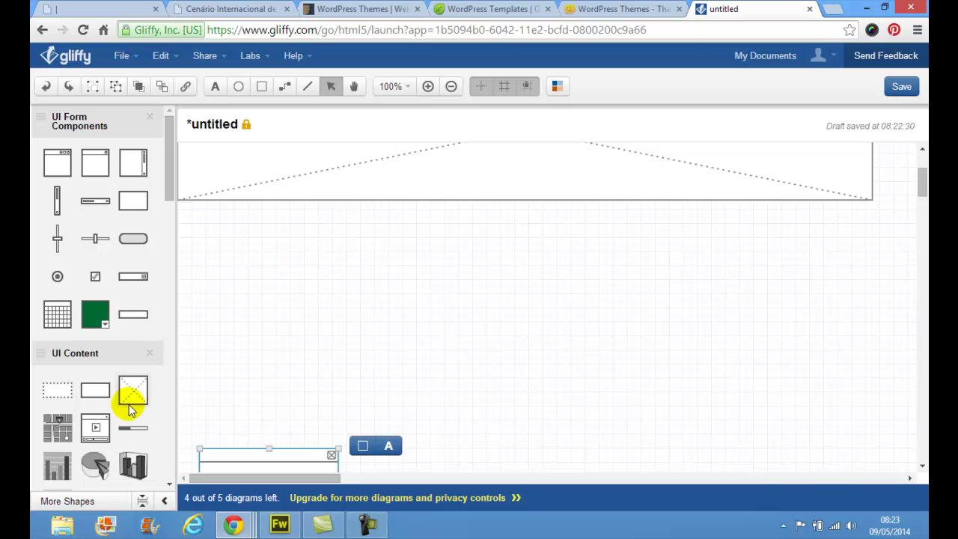
pyautogui.moveTo(132, 392); pyautogui.dragTo(198, 231)
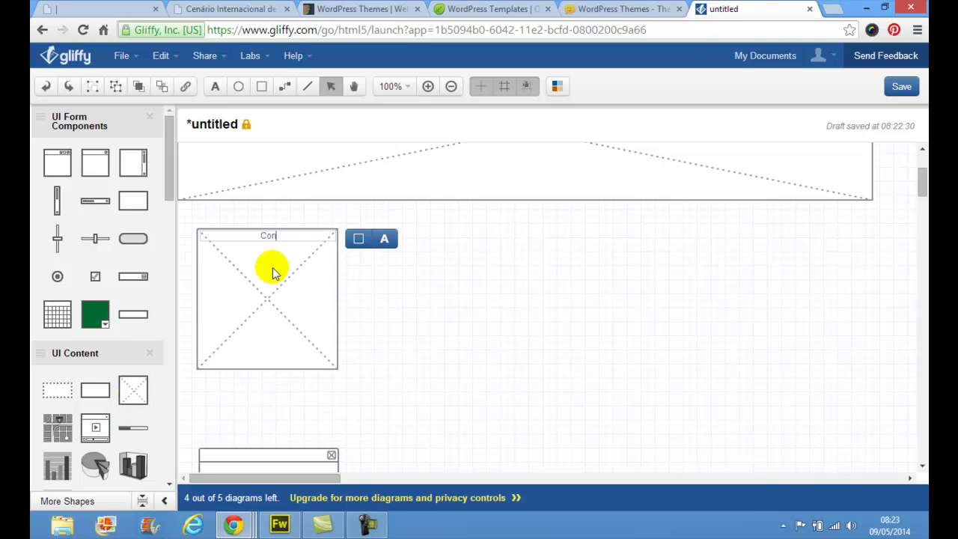
pyautogui.click(310, 318)
pyautogui.moveTo(268, 356); pyautogui.dragTo(271, 318)
pyautogui.moveTo(306, 280)
pyautogui.mouseDown()
pyautogui.moveTo(295, 280)
pyautogui.moveTo(306, 278)
pyautogui.mouseUp()
# Step: Add an area box below the Convidado 1 image with the text "Texto de introdução sobre o convidado"
pyautogui.moveTo(169, 194); pyautogui.dragTo(170, 207)
pyautogui.moveTo(56, 321); pyautogui.dragTo(193, 324)
pyautogui.doubleClick(228, 345)
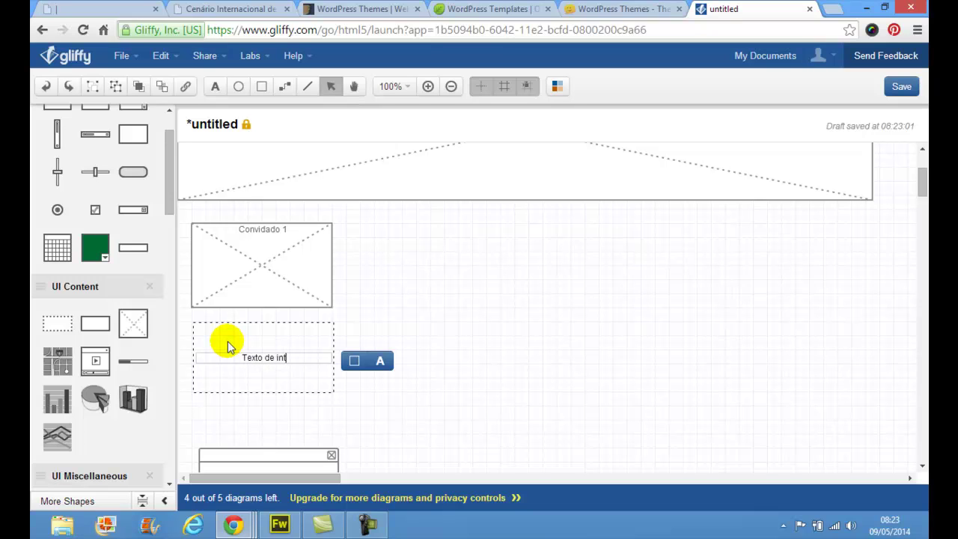
pyautogui.write('Texto de introdução sobe o')
pyautogui.press('BackSpace')
pyautogui.press('BackSpace')
pyautogui.press('BackSpace')
pyautogui.write('re o')
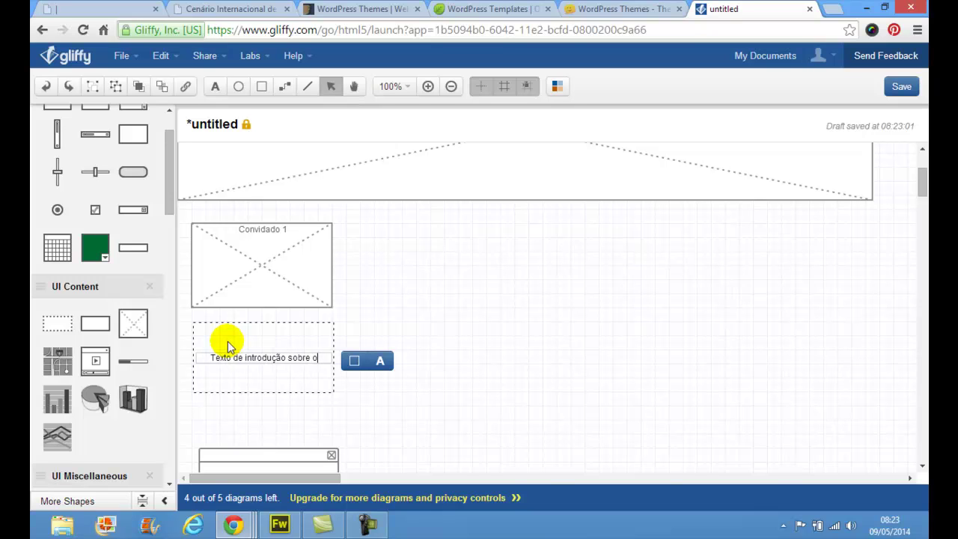
pyautogui.write(' convidado')
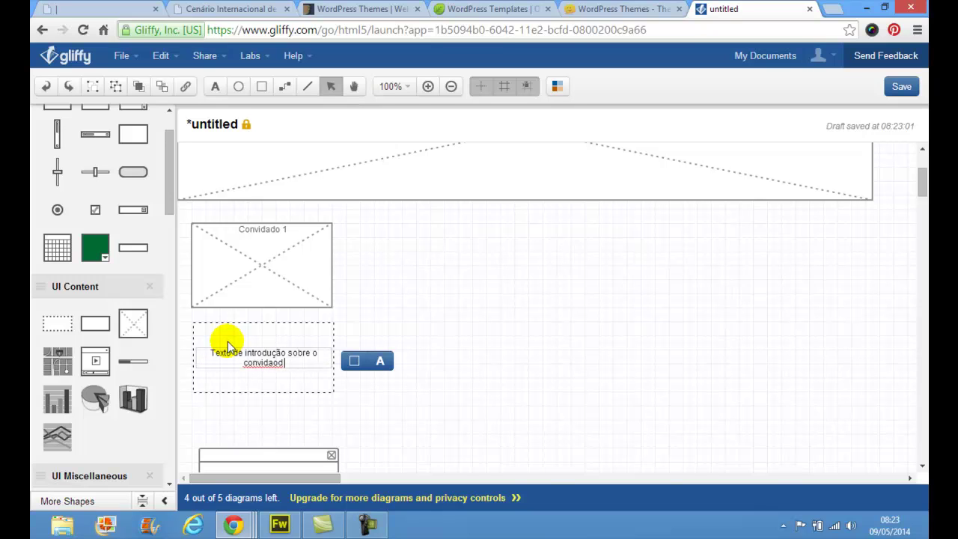
# Step: Duplicate the introduction sentence until the area box holds it four times, and join the first three copies into running text
pyautogui.hotkey('ctrl', 'a')
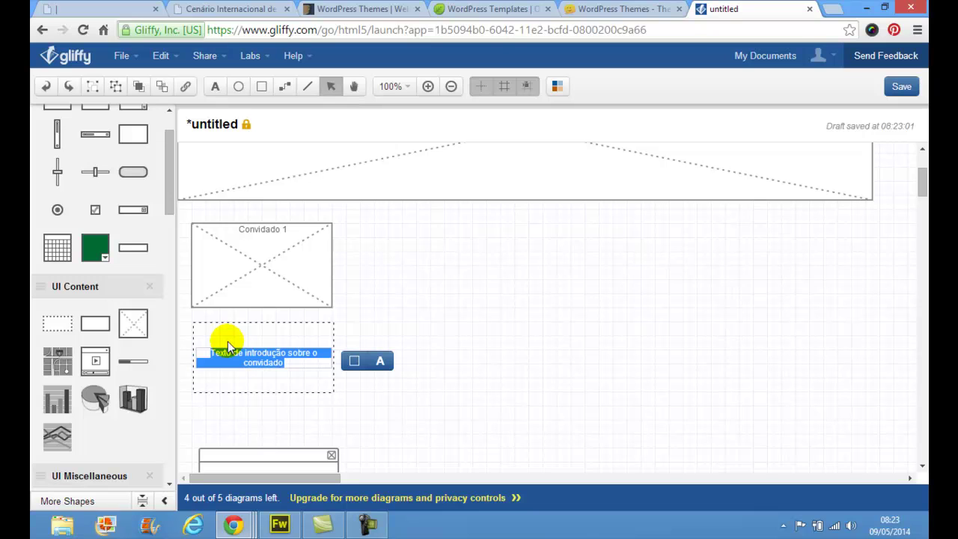
pyautogui.hotkey('ctrl', 'c')
pyautogui.press('End')
pyautogui.press('Return')
pyautogui.hotkey('ctrl', 'v')
pyautogui.press('Return')
pyautogui.hotkey('ctrl', 'v')
pyautogui.press('Return')
pyautogui.hotkey('ctrl', 'v')
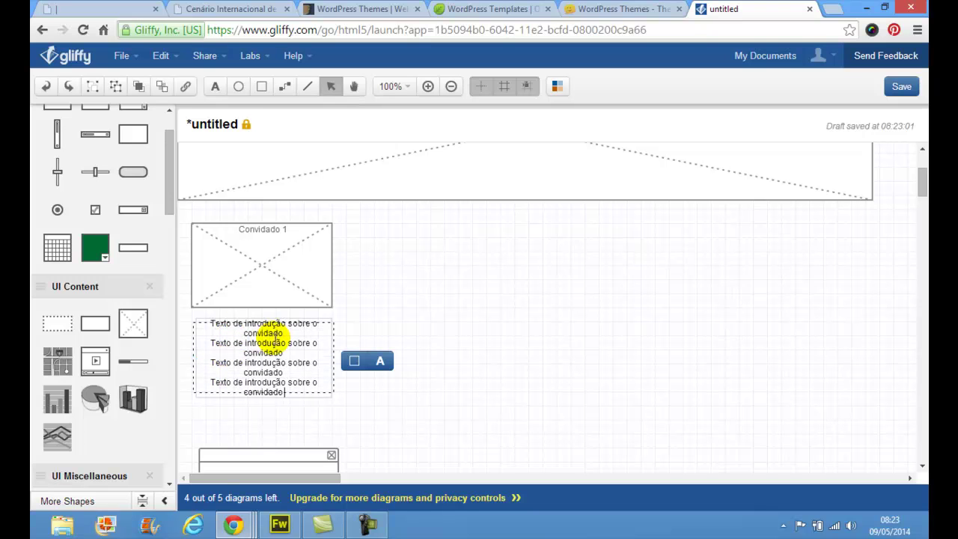
pyautogui.press('BackSpace')
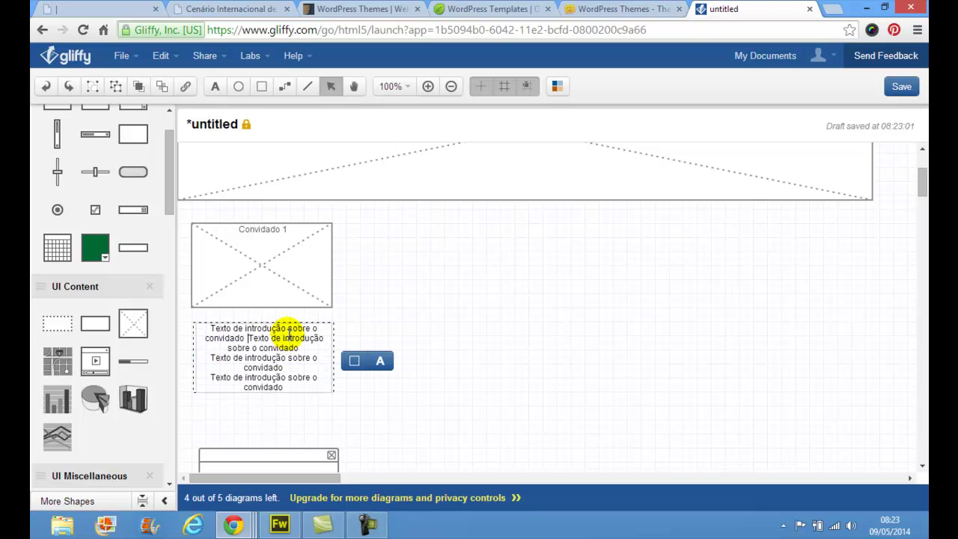
pyautogui.press('Right')
pyautogui.press('BackSpace')
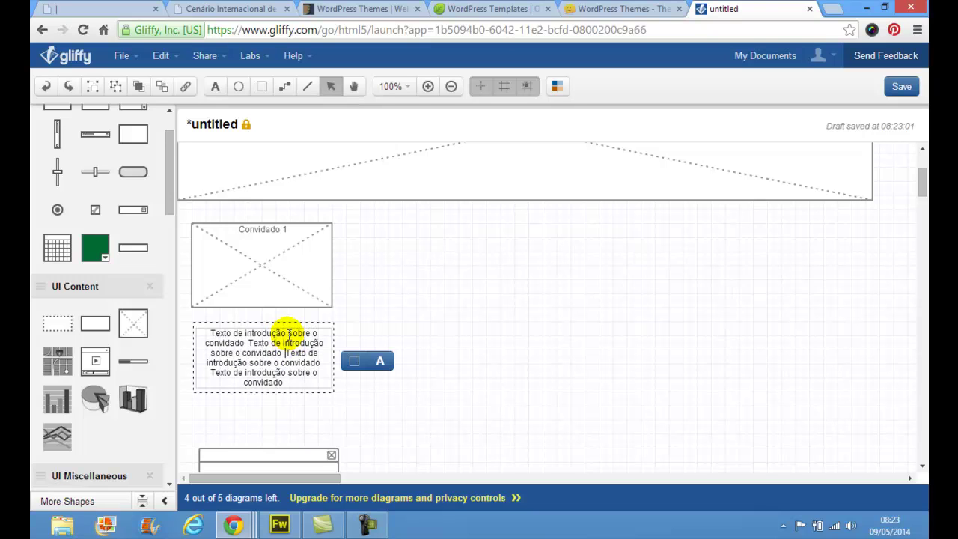
pyautogui.click(405, 331)
pyautogui.click(263, 350)
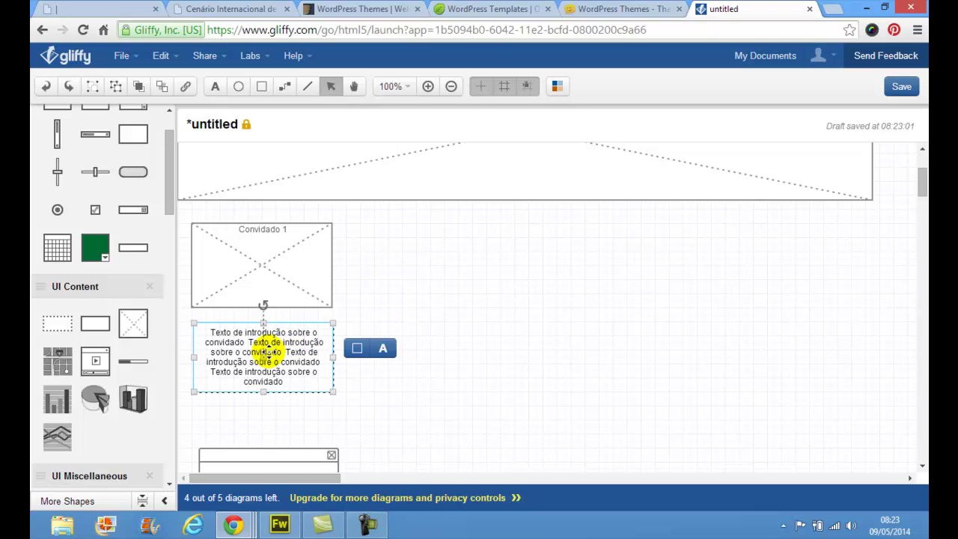
# Step: Align the left edges of the Convidado 1 image and the introduction text box below it
pyautogui.keyDown('shift'); pyautogui.click(278, 253); pyautogui.keyUp('shift')
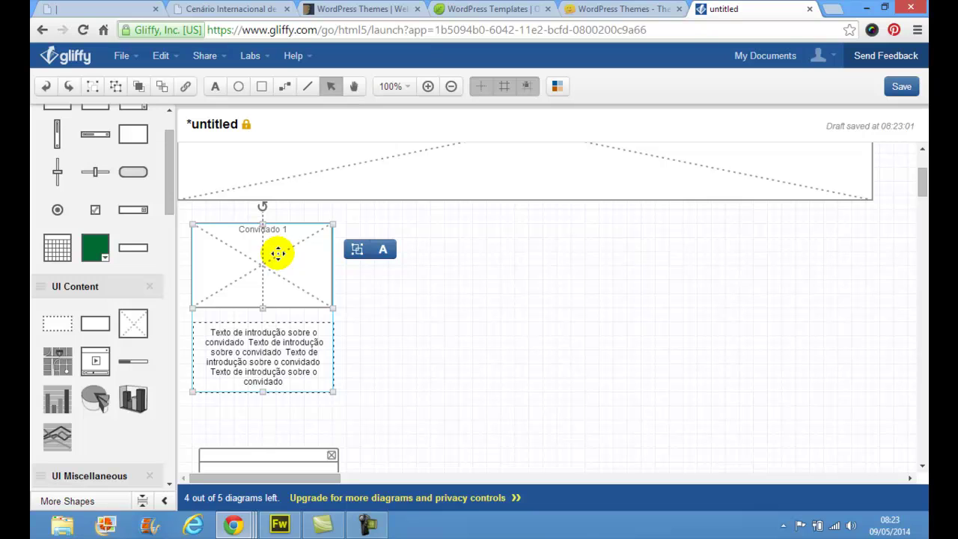
pyautogui.click(385, 329)
pyautogui.click(274, 344)
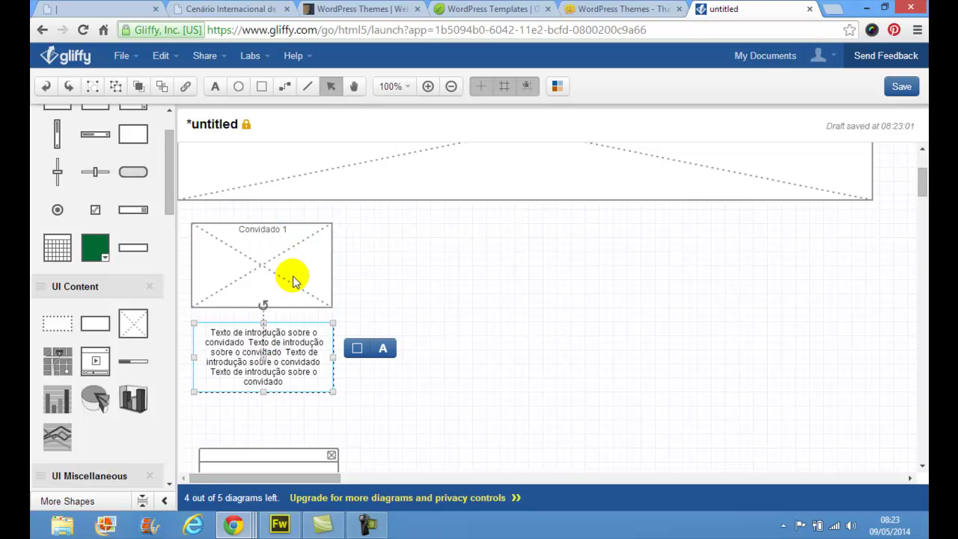
pyautogui.keyDown('shift'); pyautogui.click(265, 263); pyautogui.keyUp('shift')
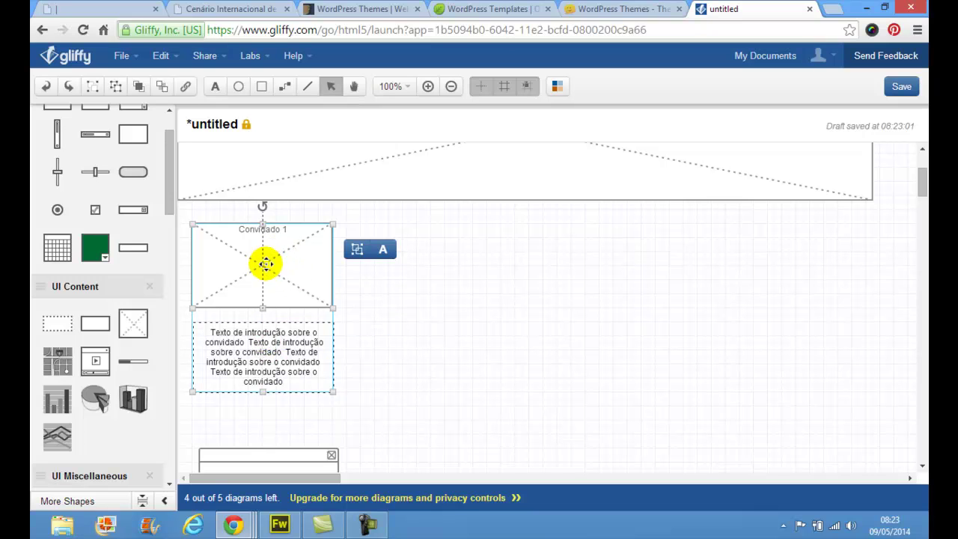
pyautogui.click(358, 250)
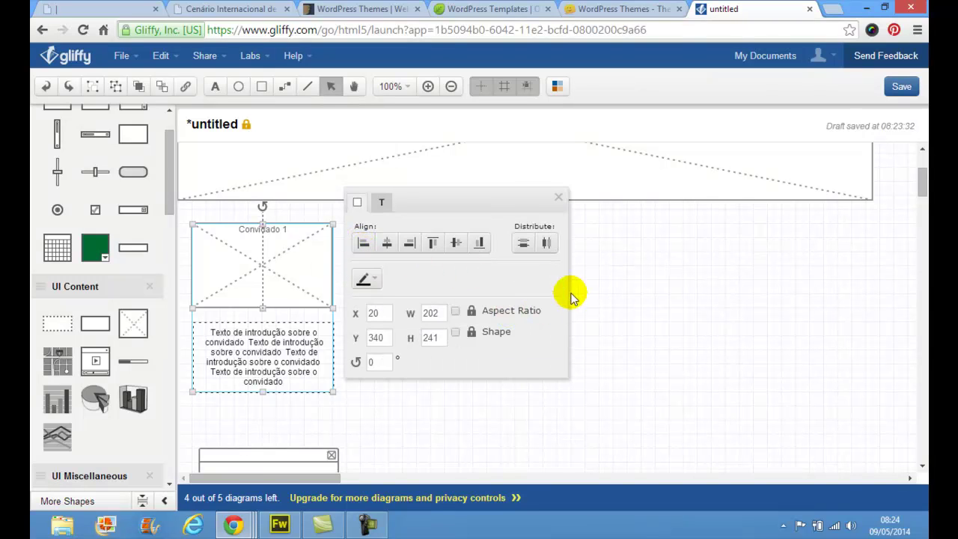
pyautogui.click(364, 245)
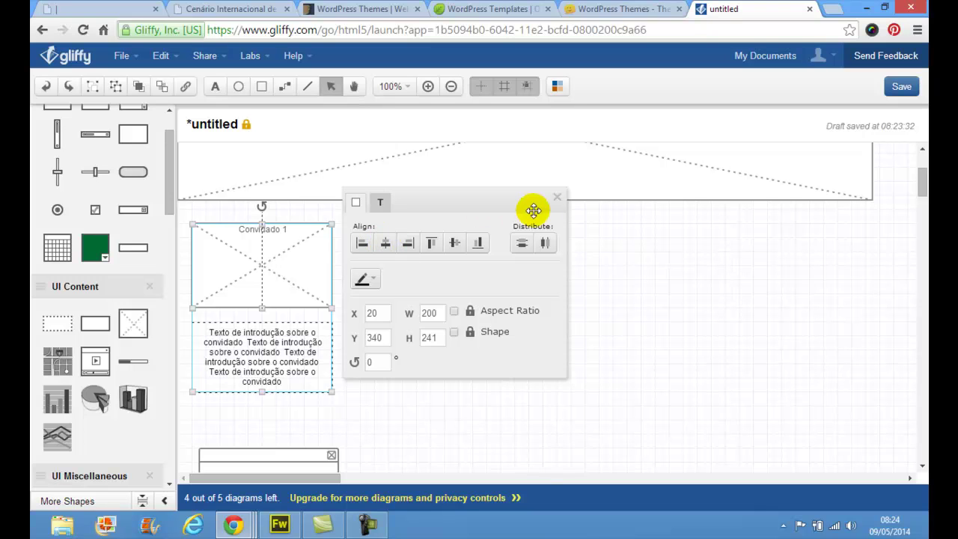
pyautogui.click(556, 198)
pyautogui.click(445, 313)
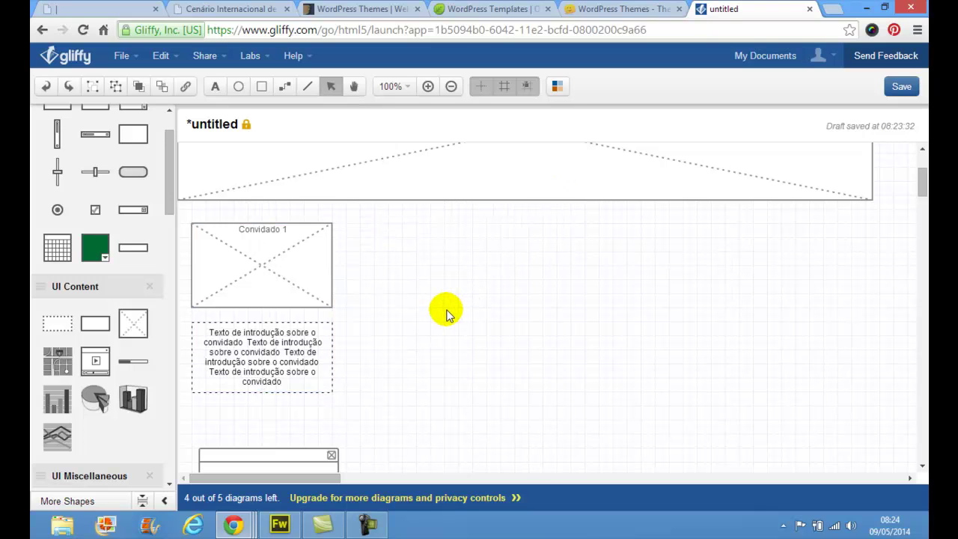
pyautogui.click(300, 267)
pyautogui.click(272, 361)
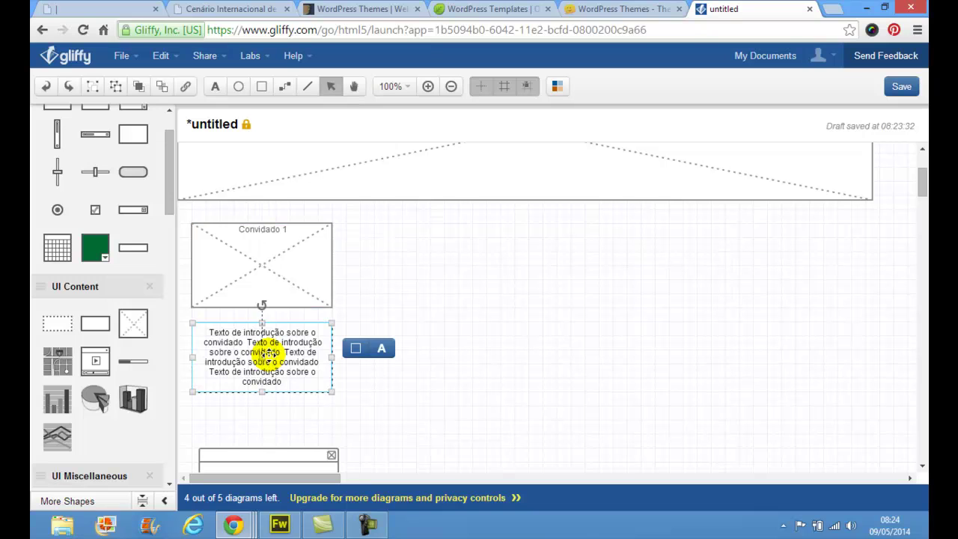
pyautogui.click(282, 262)
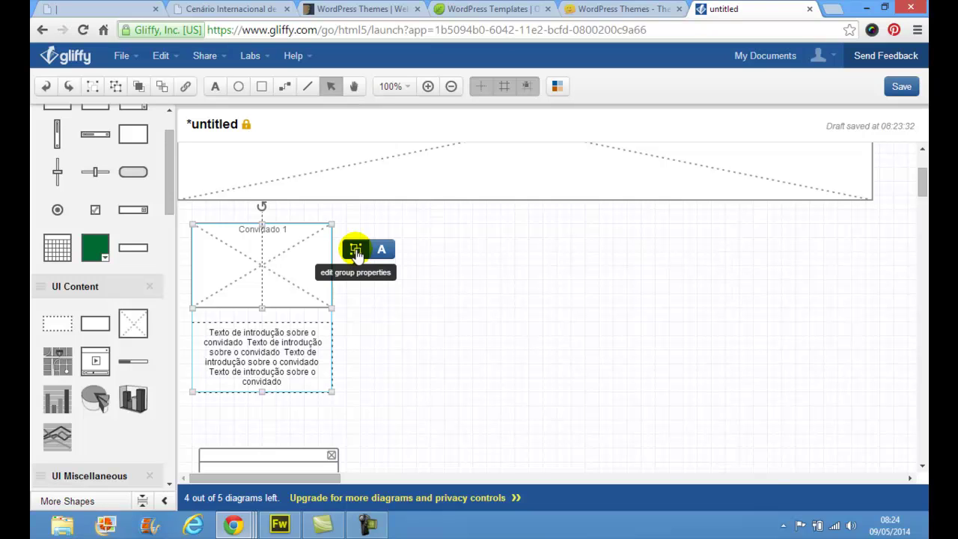
pyautogui.click(397, 318)
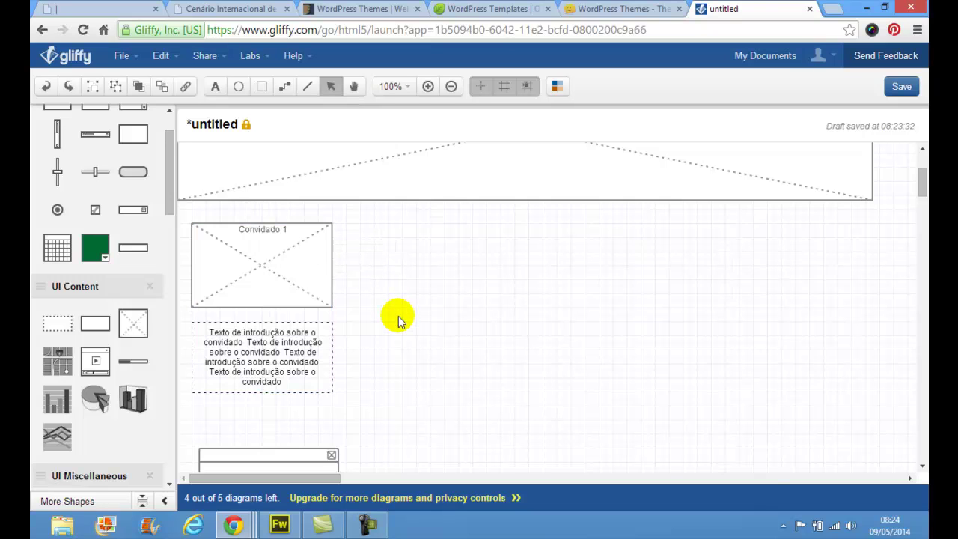
# Step: Copy the Convidado 1 image and its text box into two more columns, and move the video player into the fourth column
pyautogui.click(279, 262)
pyautogui.keyDown('shift'); pyautogui.click(266, 340); pyautogui.keyUp('shift')
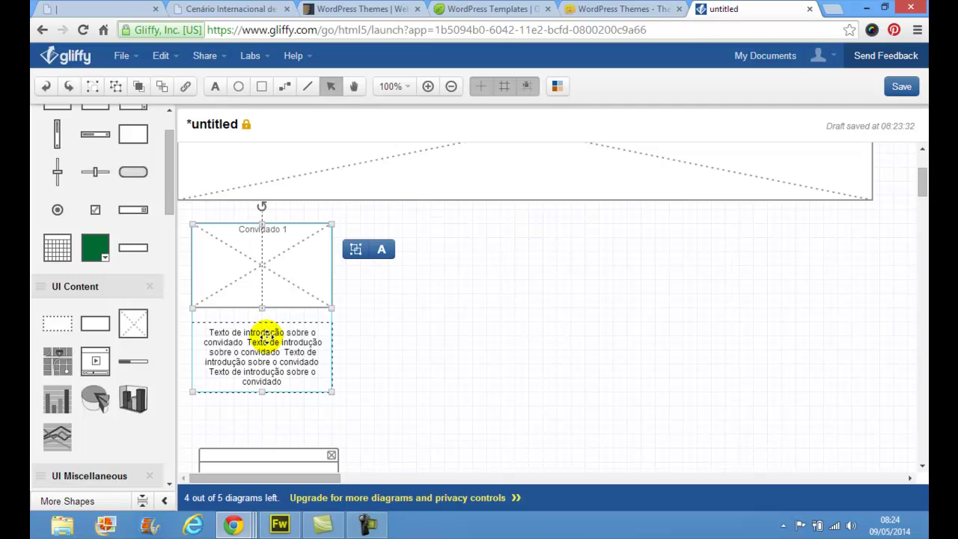
pyautogui.hotkey('ctrl', 'c')
pyautogui.hotkey('ctrl', 'v')
pyautogui.moveTo(280, 280); pyautogui.dragTo(645, 260)
pyautogui.moveTo(304, 462); pyautogui.dragTo(830, 232)
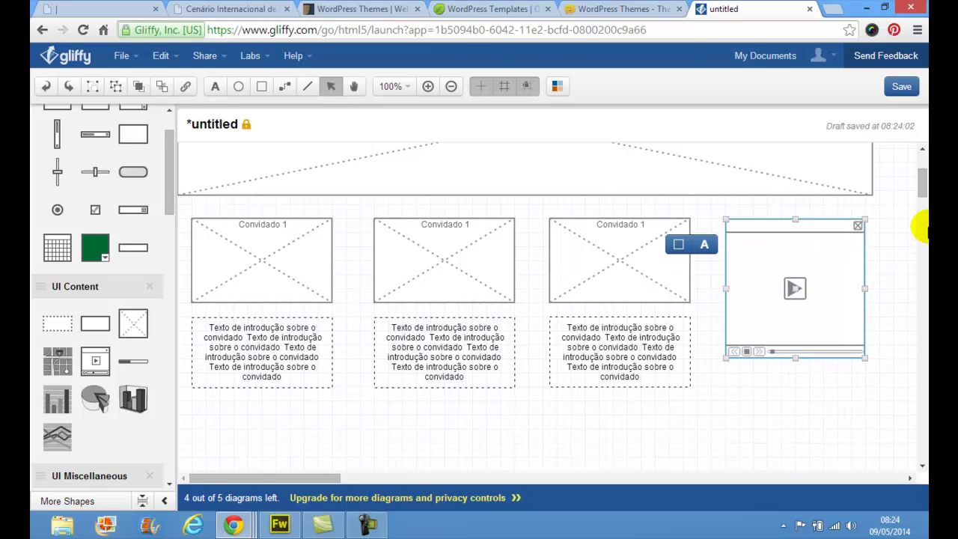
# Step: Add an image placeholder beside the event logo and resize it to a thin bar reaching the slideshow's right edge
pyautogui.moveTo(919, 183); pyautogui.dragTo(922, 169)
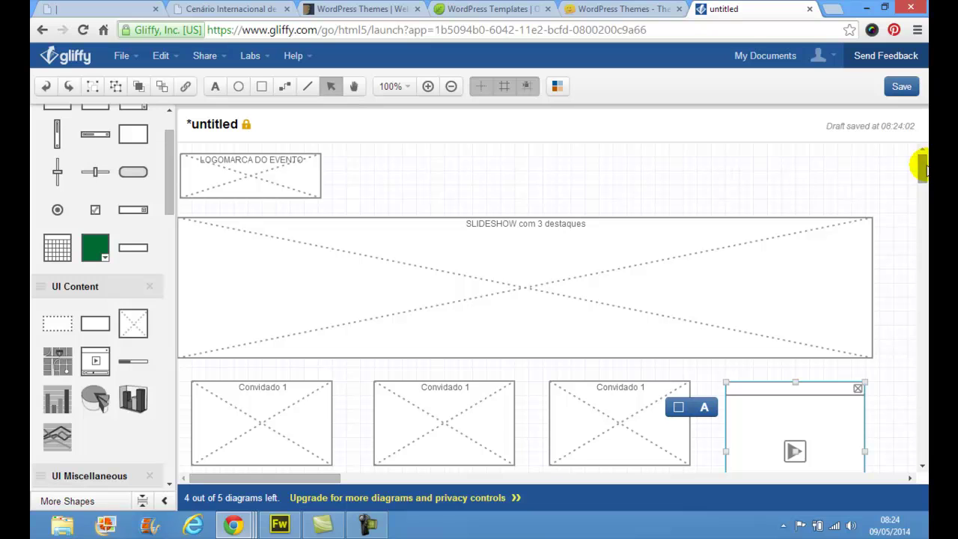
pyautogui.moveTo(131, 332); pyautogui.dragTo(343, 181)
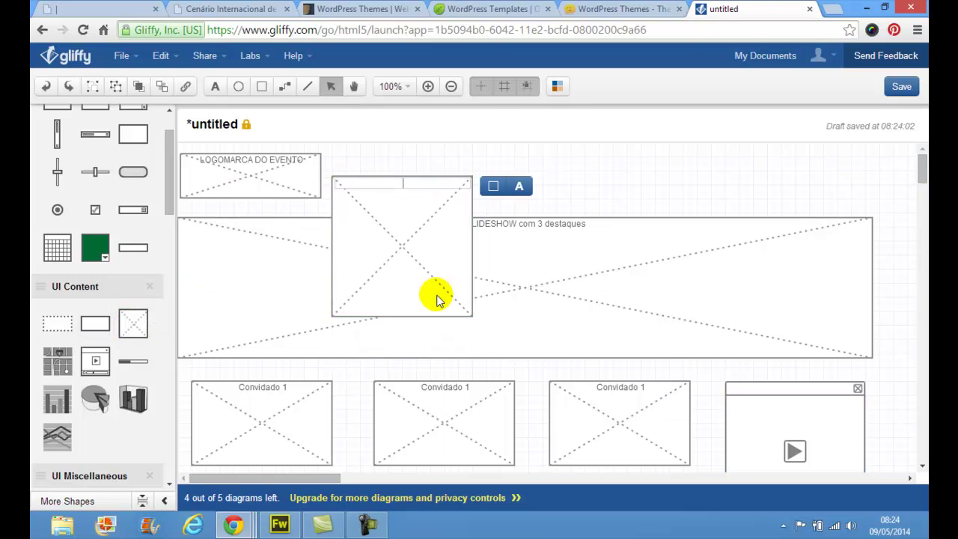
pyautogui.moveTo(474, 317); pyautogui.dragTo(872, 199)
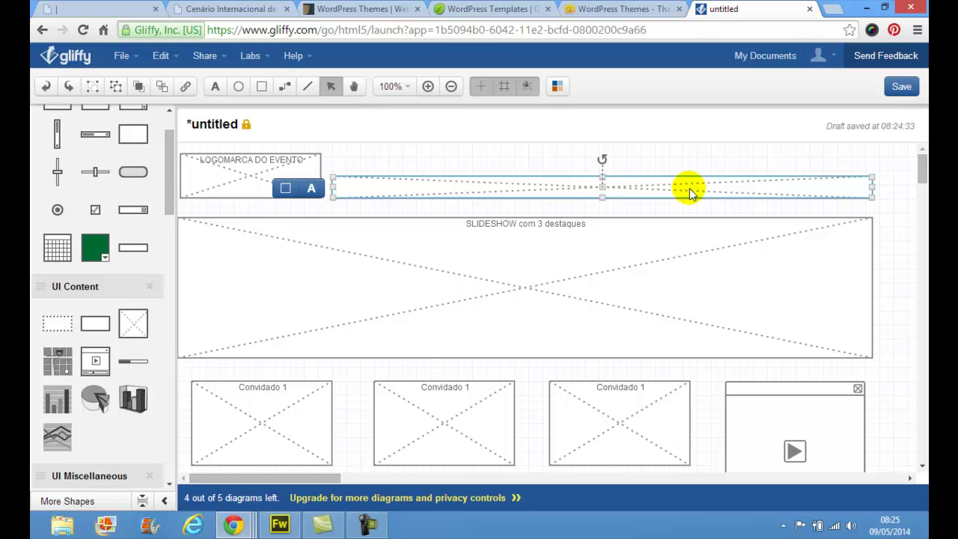
# Step: Label the thin bar above the slideshow "MENU"
pyautogui.write('MENU')
pyautogui.press('BackSpace')
pyautogui.press('BackSpace')
pyautogui.press('BackSpace')
pyautogui.write('RE')
pyautogui.press('BackSpace')
pyautogui.press('BackSpace')
pyautogui.write('ENU')
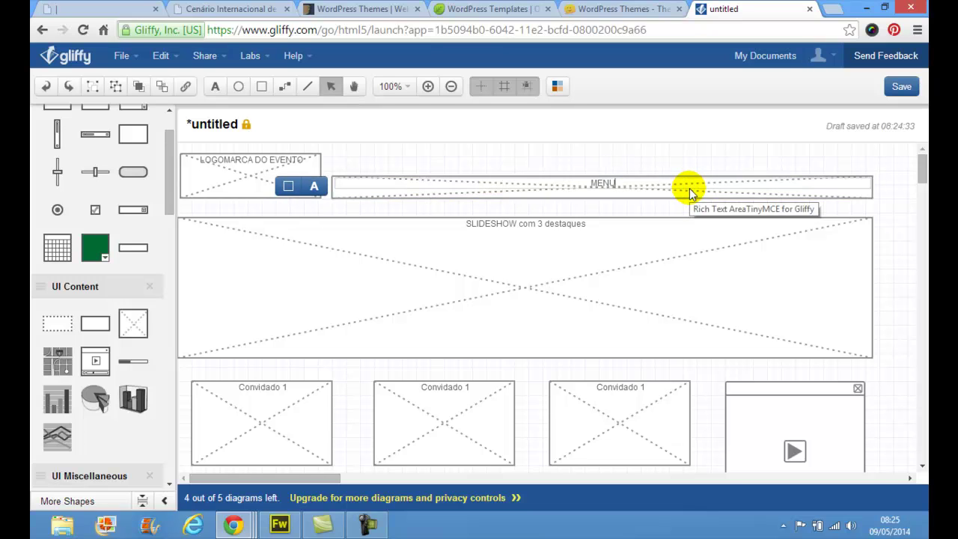
pyautogui.click(636, 148)
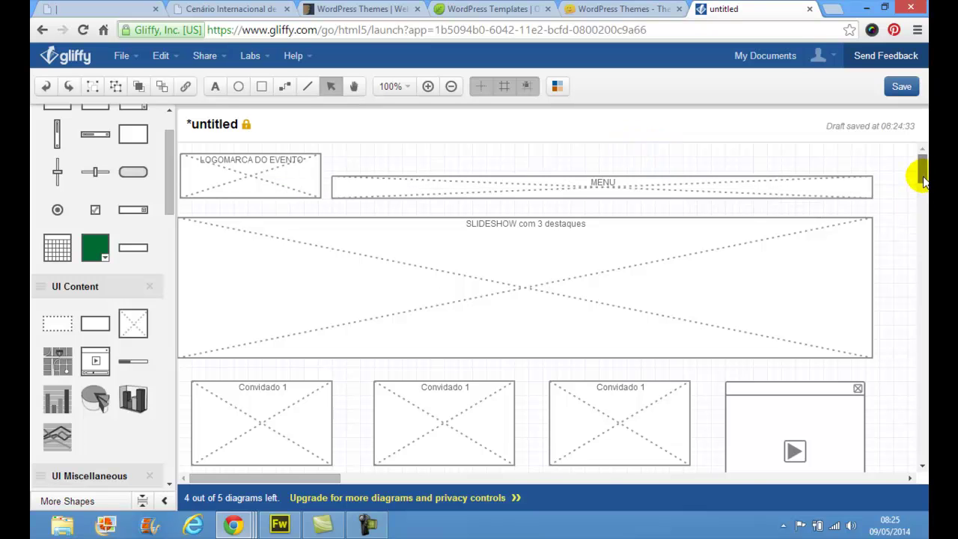
# Step: Examine the Cenário Internacional de Tendências website down to its venue details and footer, and return to the Gliffy wireframe
pyautogui.moveTo(923, 175); pyautogui.dragTo(922, 194)
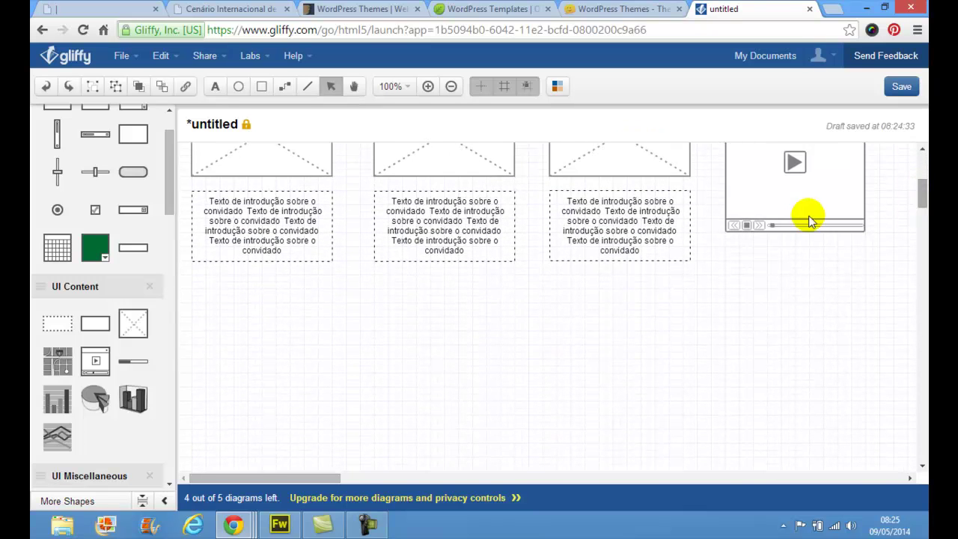
pyautogui.click(236, 9)
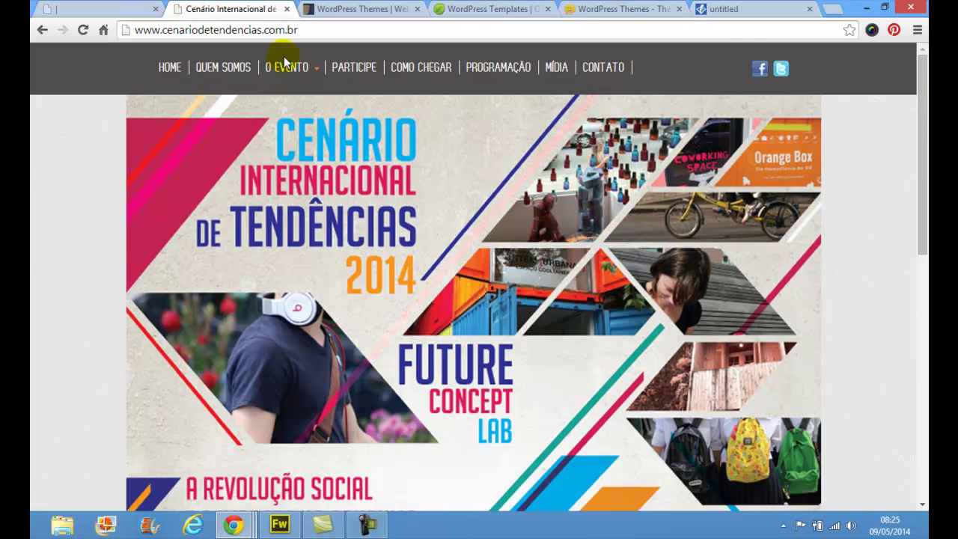
pyautogui.scroll(-4, 448, 240)
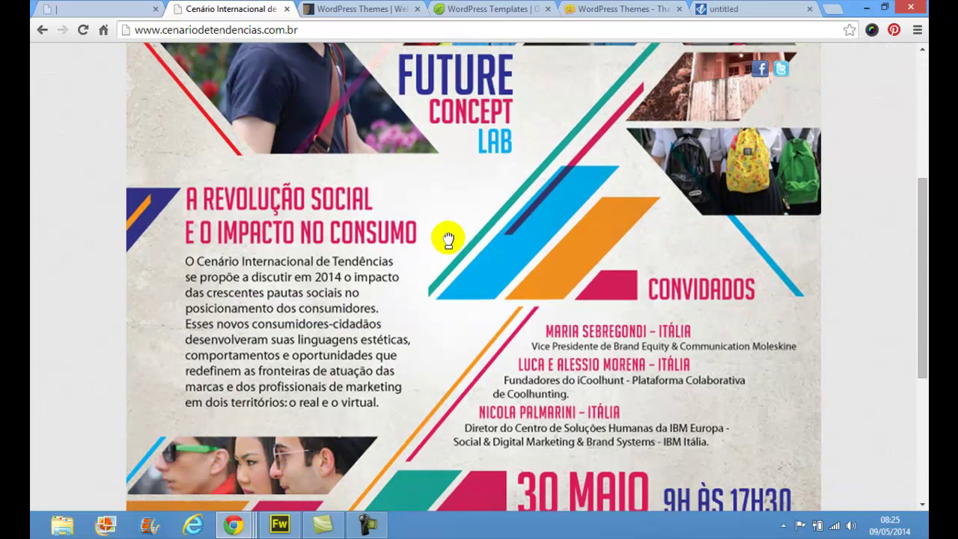
pyautogui.scroll(-3, 448, 239)
pyautogui.scroll(-1, 449, 239)
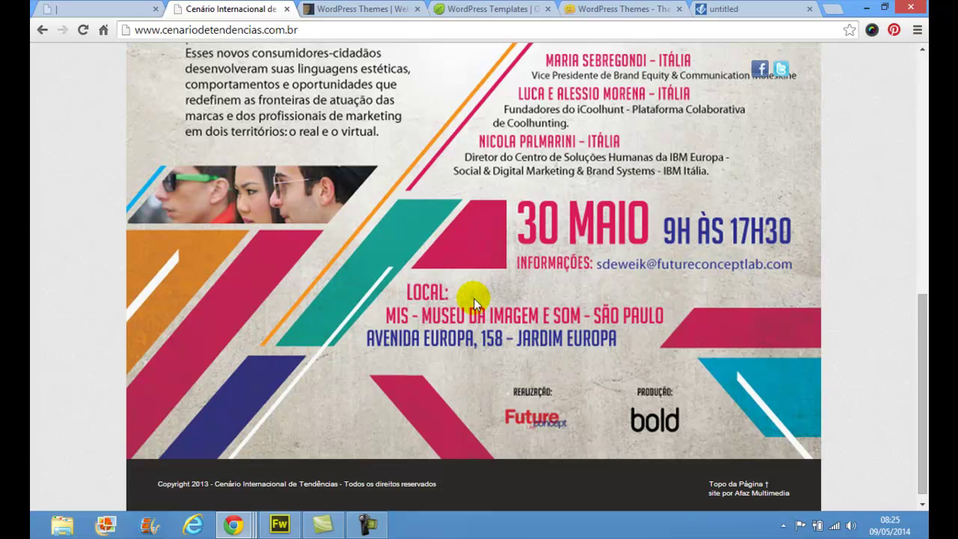
pyautogui.click(719, 9)
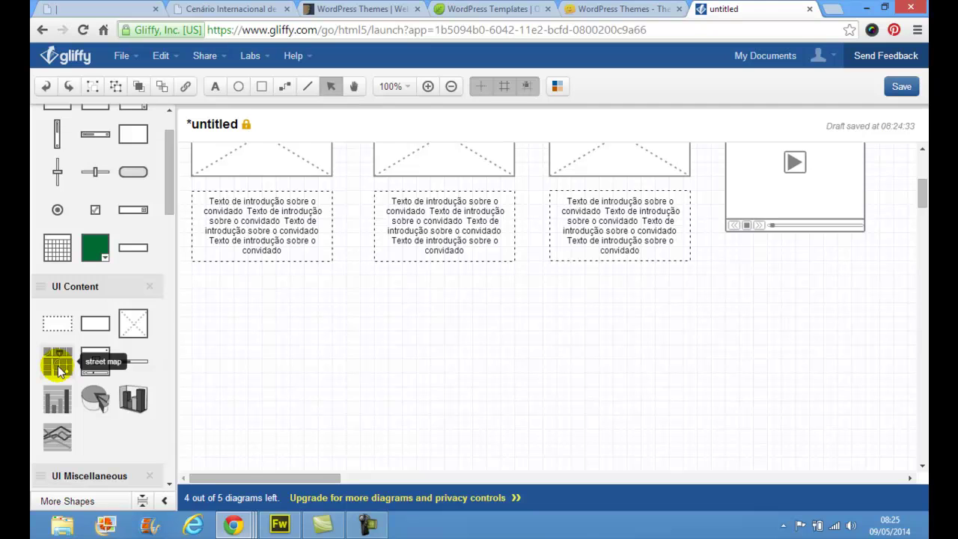
# Step: Add a street map below the first guest's text box and line it up with that column's left edge
pyautogui.moveTo(57, 364); pyautogui.dragTo(229, 336)
pyautogui.scroll(-3, 428, 391)
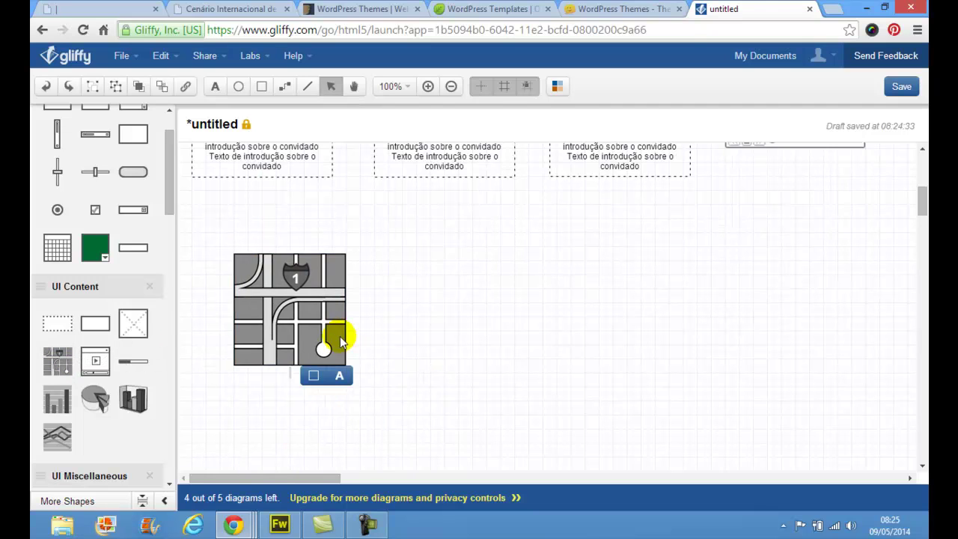
pyautogui.click(337, 334)
pyautogui.moveTo(346, 309)
pyautogui.mouseDown()
pyautogui.moveTo(514, 329)
pyautogui.moveTo(362, 314)
pyautogui.mouseUp()
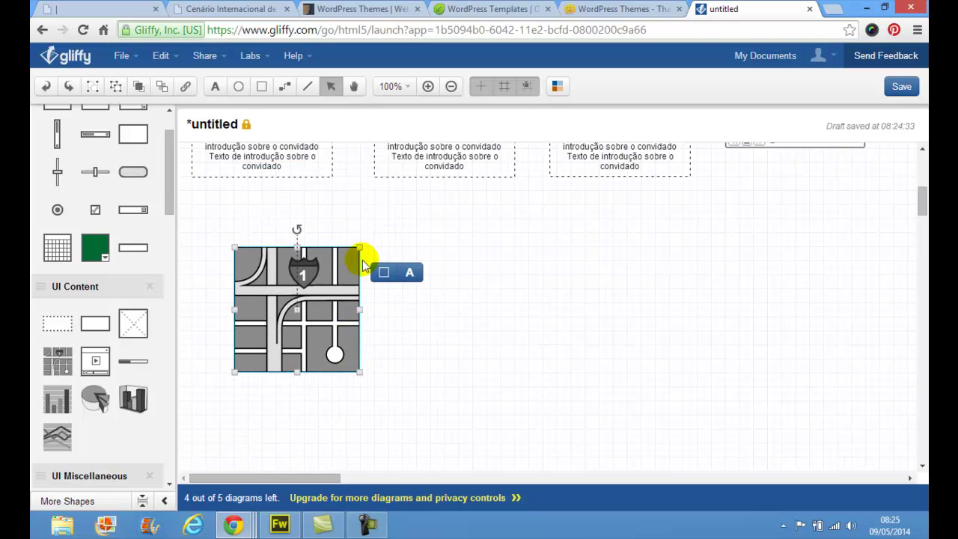
pyautogui.moveTo(361, 247); pyautogui.dragTo(399, 245)
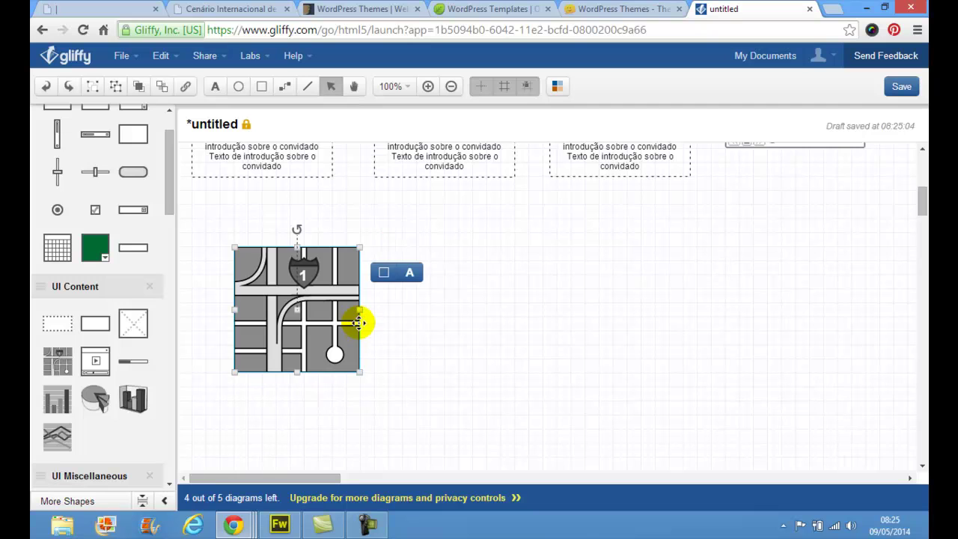
pyautogui.moveTo(357, 311); pyautogui.dragTo(288, 285)
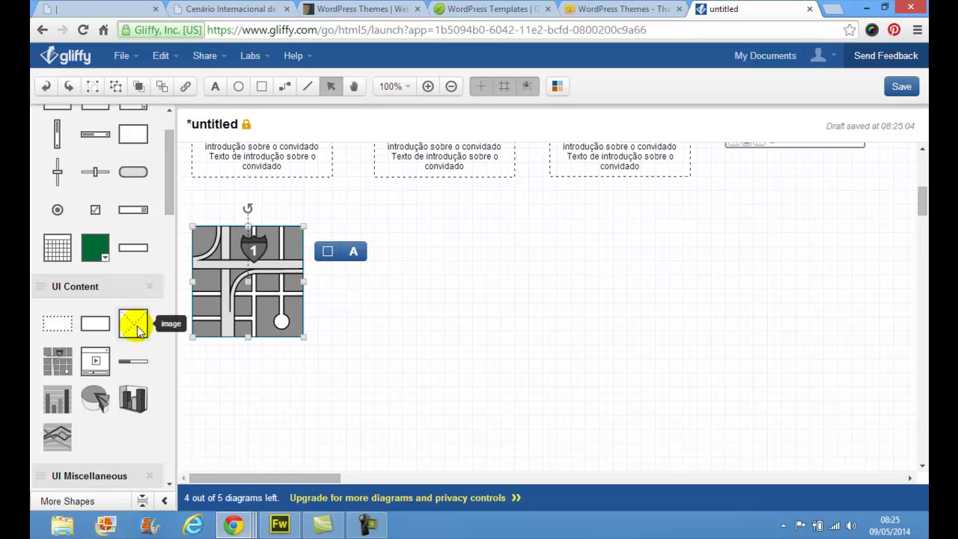
# Step: Add a box over the map, enlarge it to span from the first guest column to the video player, and send it to back
pyautogui.moveTo(95, 323); pyautogui.dragTo(192, 218)
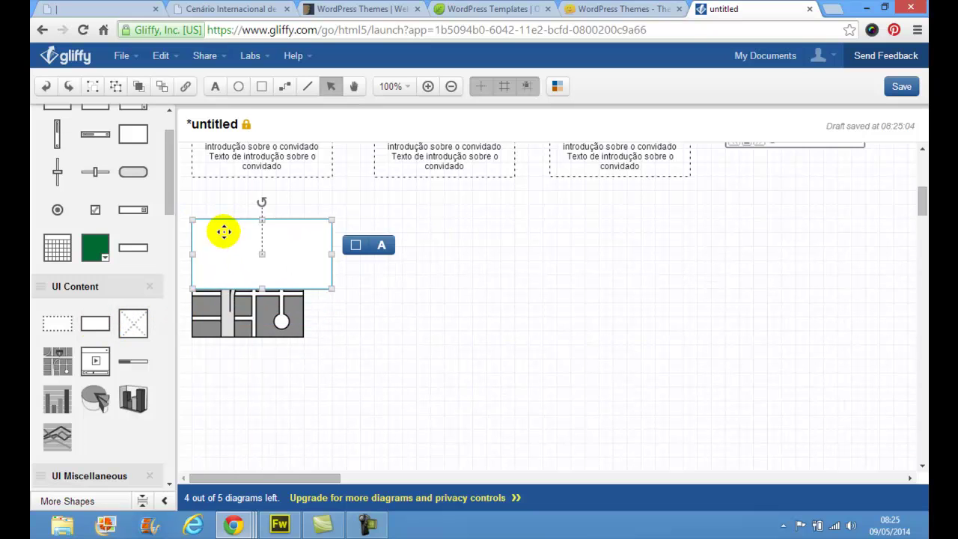
pyautogui.moveTo(332, 289); pyautogui.dragTo(866, 419)
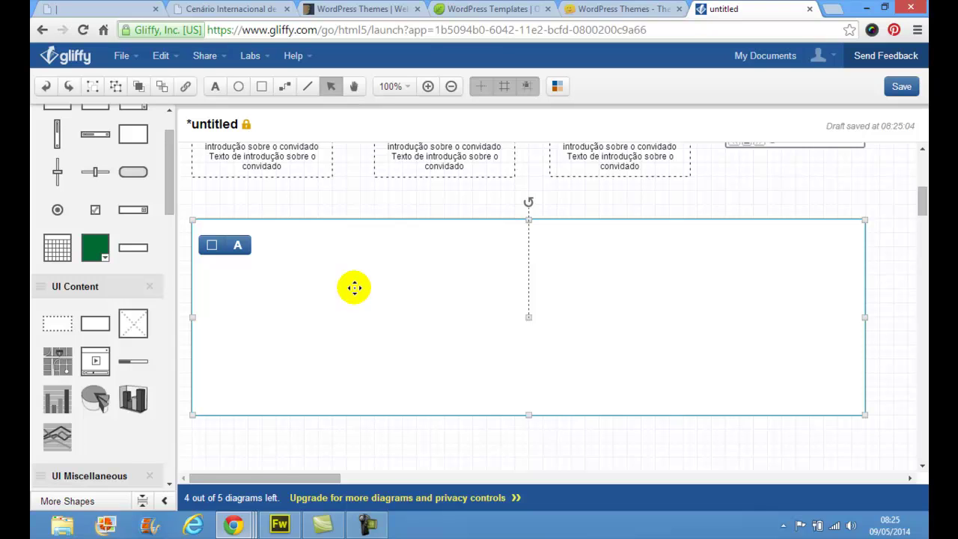
pyautogui.rightClick(355, 289)
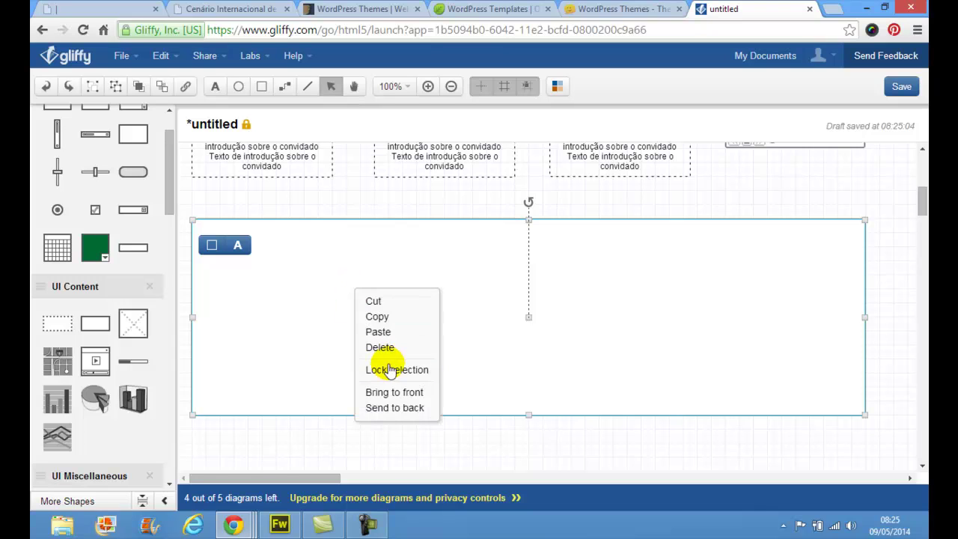
pyautogui.click(417, 410)
# Step: Move the street map into the box's upper-left corner and enlarge it to the box's full height
pyautogui.click(275, 314)
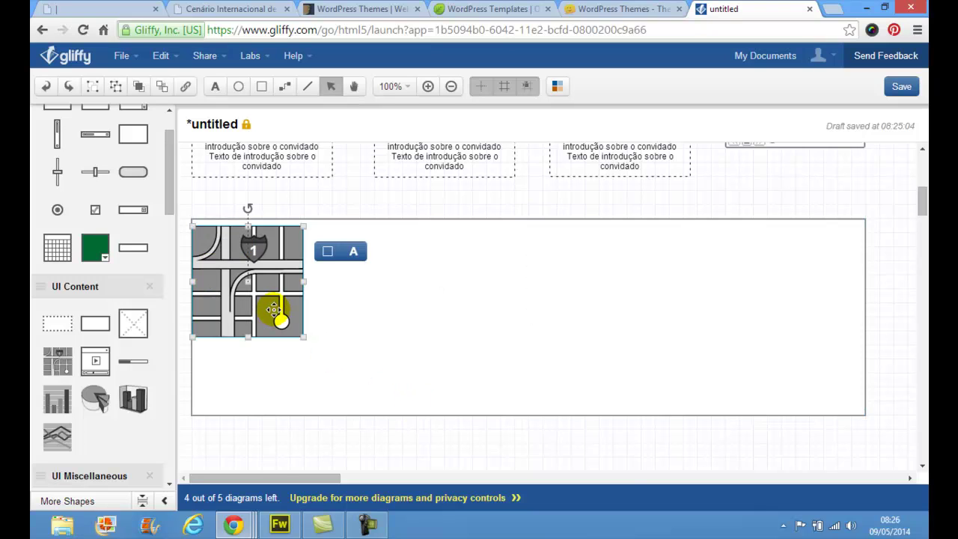
pyautogui.moveTo(273, 309); pyautogui.dragTo(274, 303)
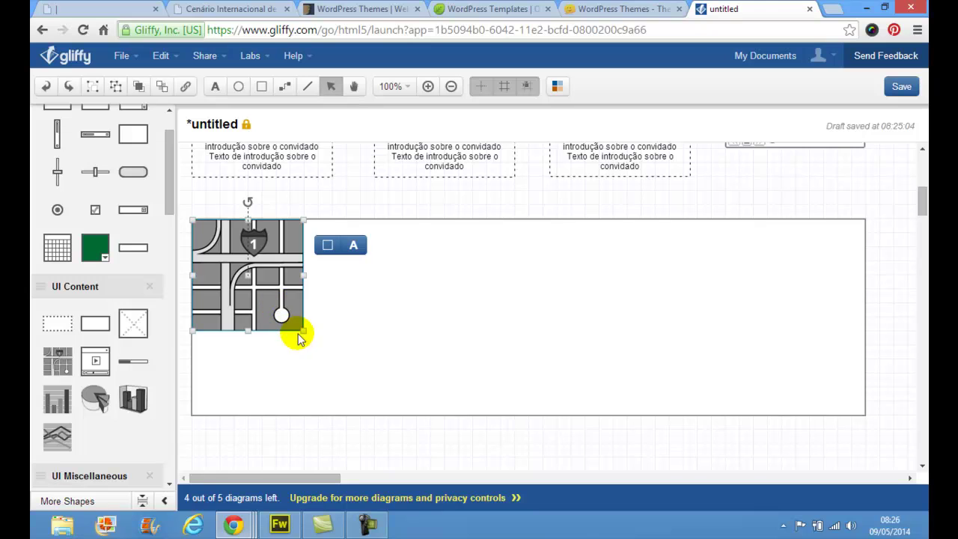
pyautogui.moveTo(304, 331); pyautogui.dragTo(405, 417)
pyautogui.click(484, 329)
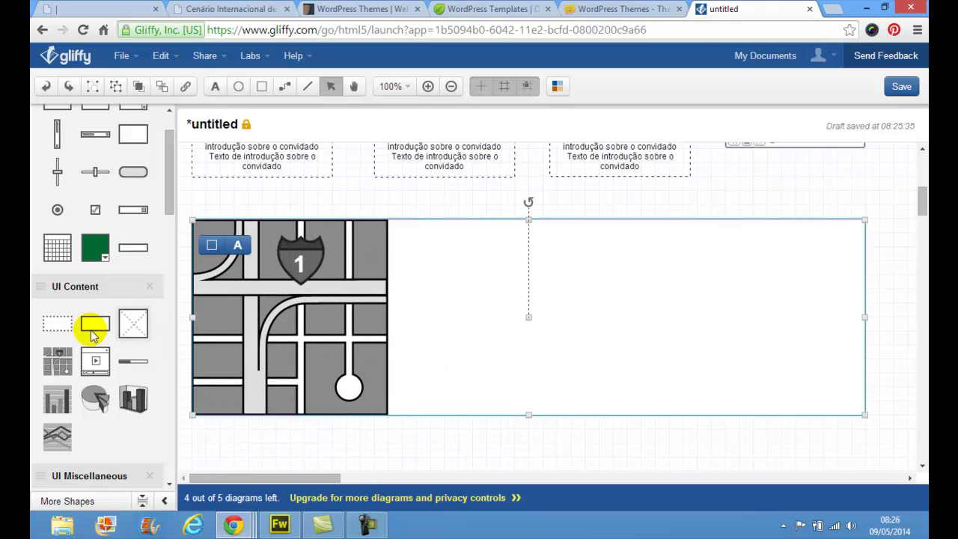
pyautogui.rightClick(472, 276)
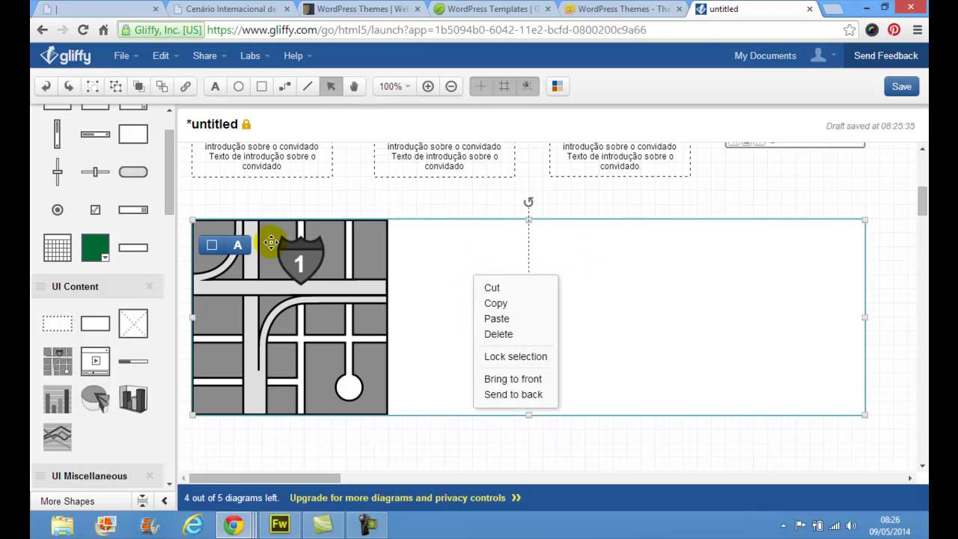
pyautogui.click(238, 244)
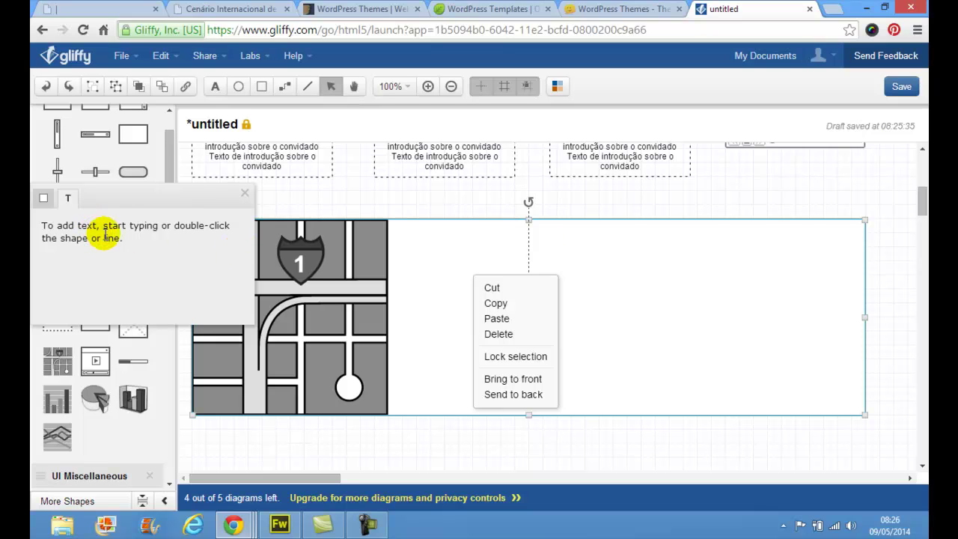
pyautogui.click(582, 287)
# Step: Add the text "Aqui deve ser incluído o Google MAPS" inside the large box behind the street map
pyautogui.doubleClick(479, 300)
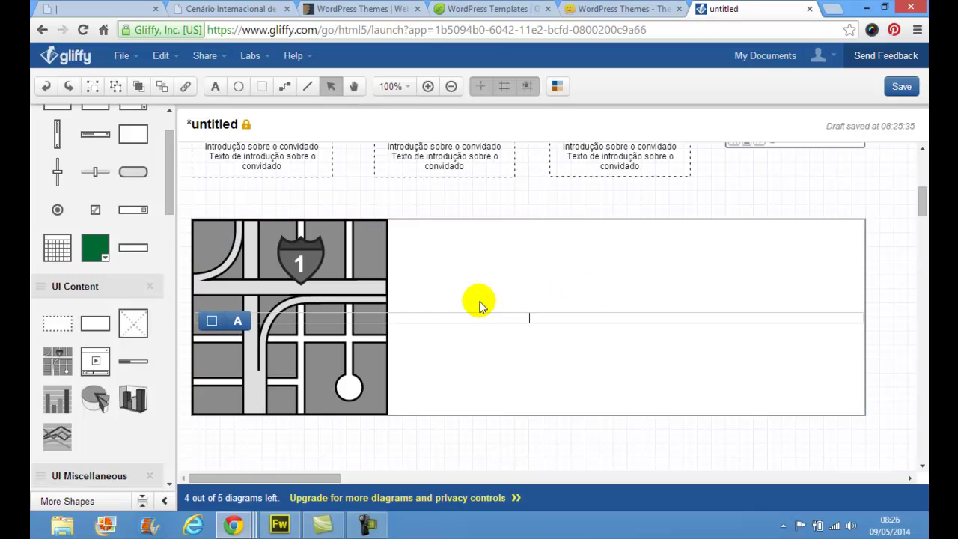
pyautogui.write('Aqui deve ser incluído')
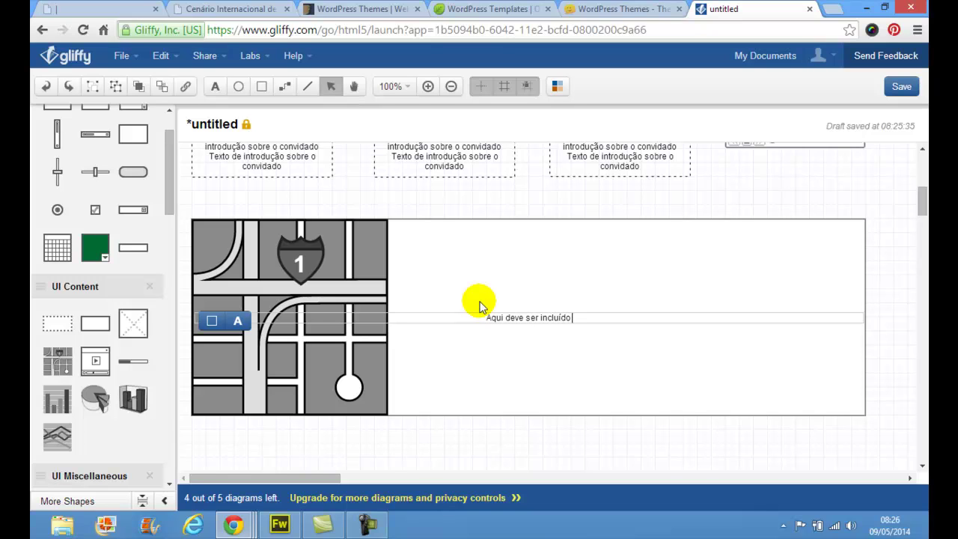
pyautogui.write(' o Google')
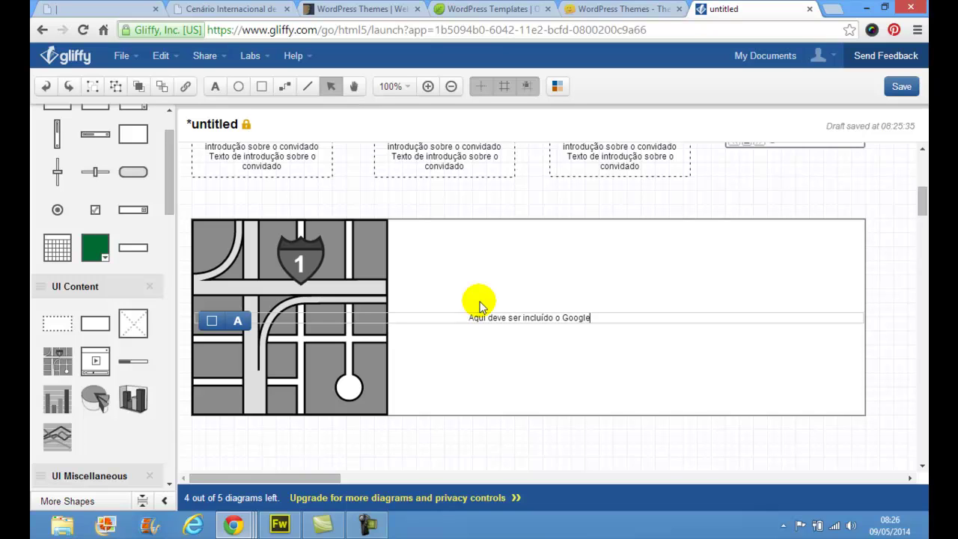
pyautogui.write(' MAPS')
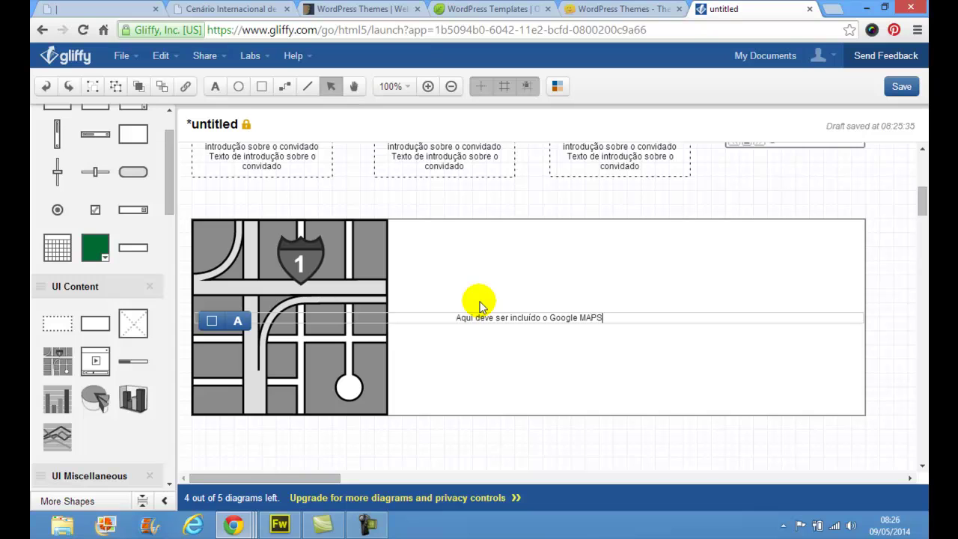
pyautogui.click(585, 455)
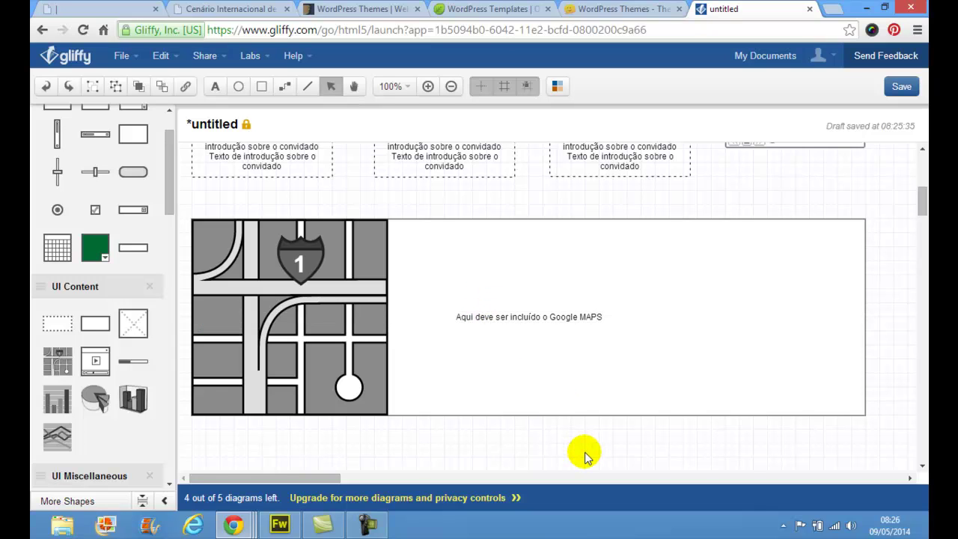
# Step: Save the wireframe under the name "Cenário de Tendências 2014"
pyautogui.scroll(-5, 920, 200)
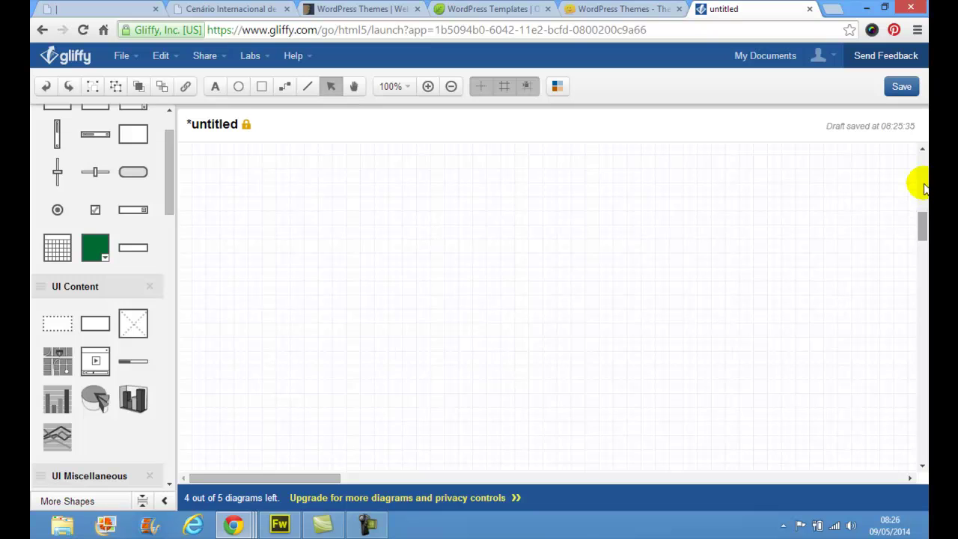
pyautogui.moveTo(925, 219); pyautogui.dragTo(925, 163)
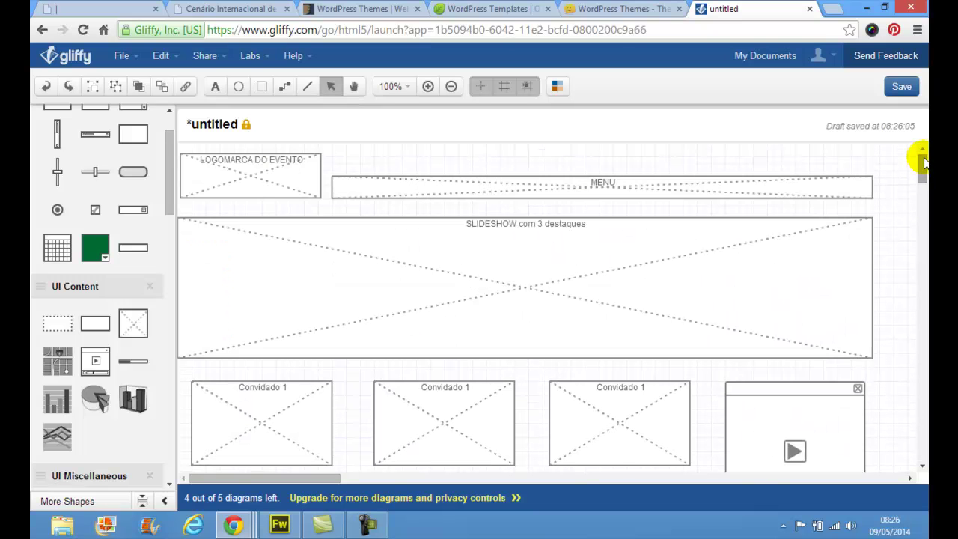
pyautogui.click(902, 86)
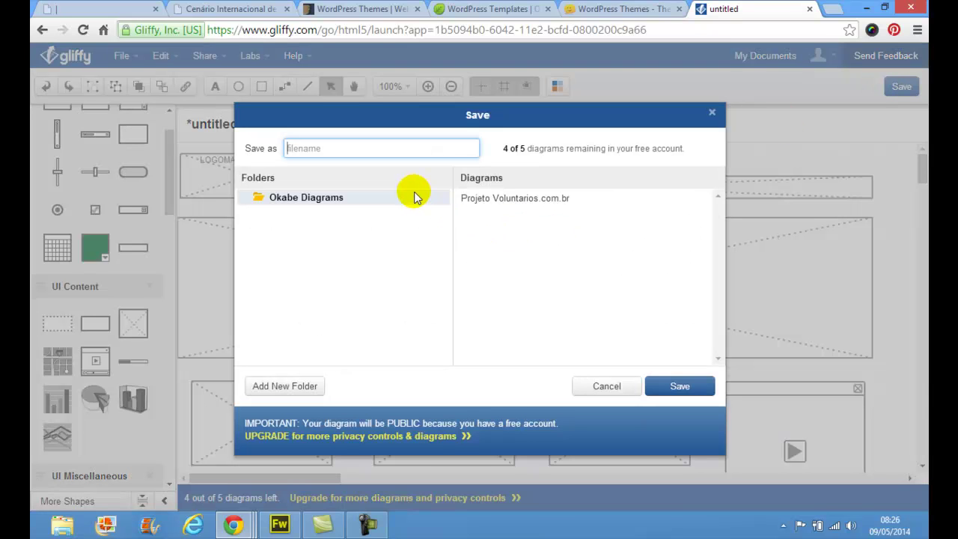
pyautogui.write('C')
pyautogui.write('enário de Tendências')
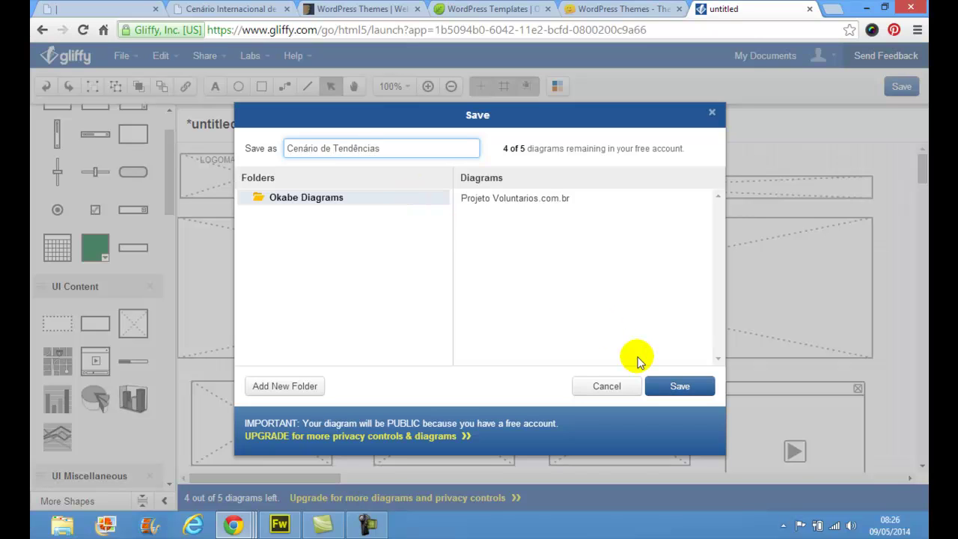
pyautogui.write(' 2014')
pyautogui.click(683, 386)
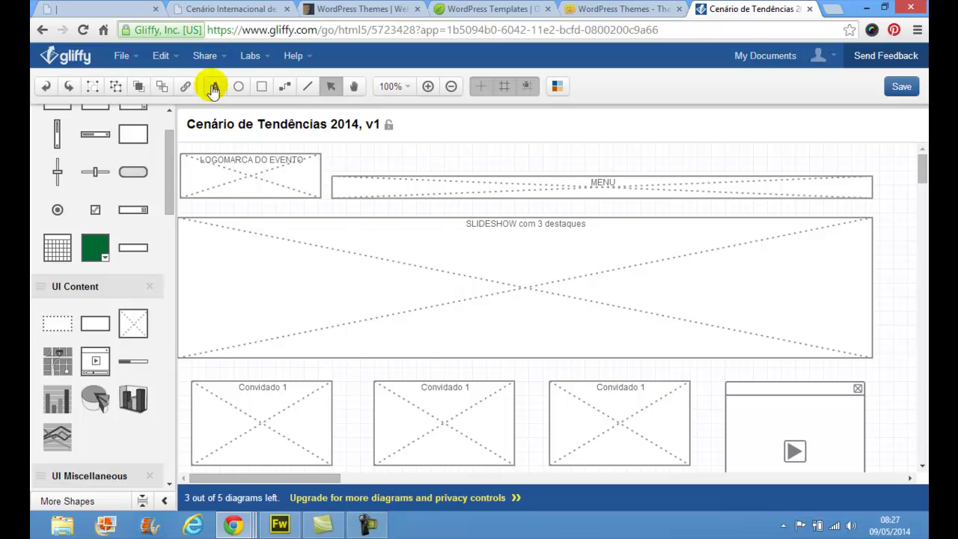
# Step: Try to share the diagram through the Collaborate option and dismiss the account upgrade dialog
pyautogui.click(222, 59)
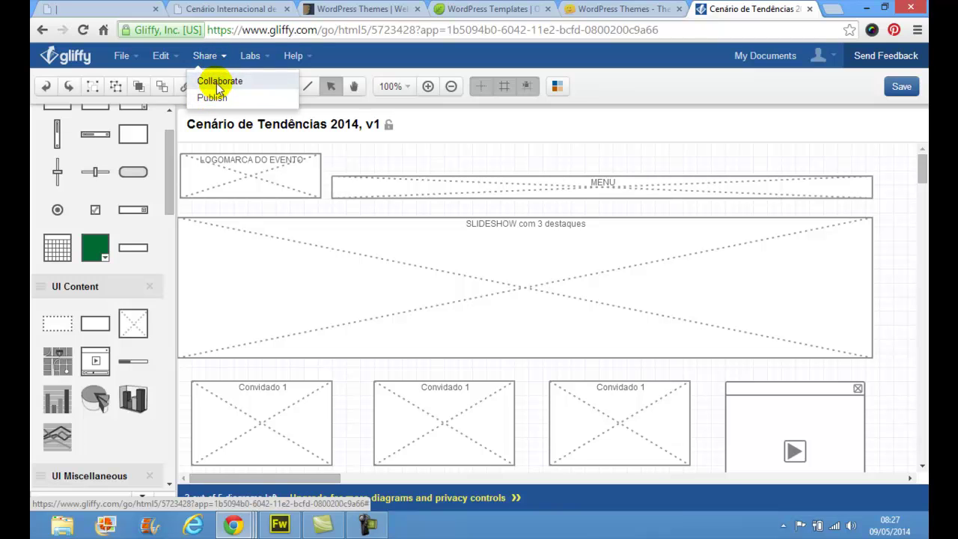
pyautogui.click(217, 83)
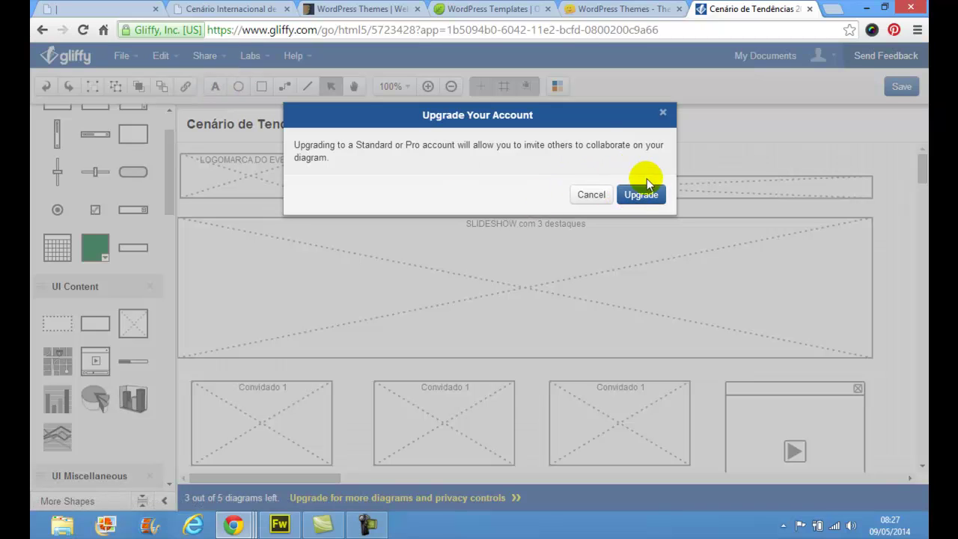
pyautogui.click(662, 115)
# Step: Copy the diagram's public link for an interactive web page from the Publish options and close them
pyautogui.click(209, 56)
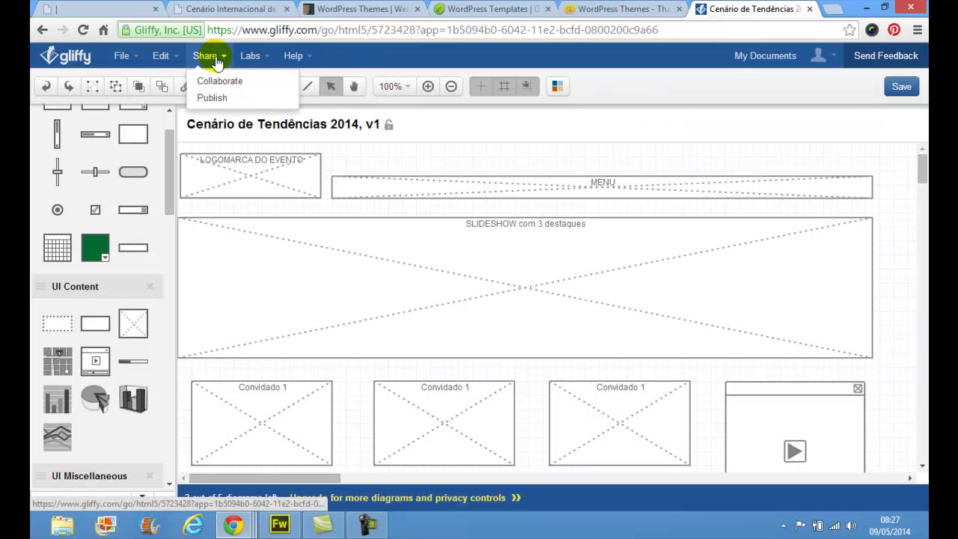
pyautogui.click(213, 98)
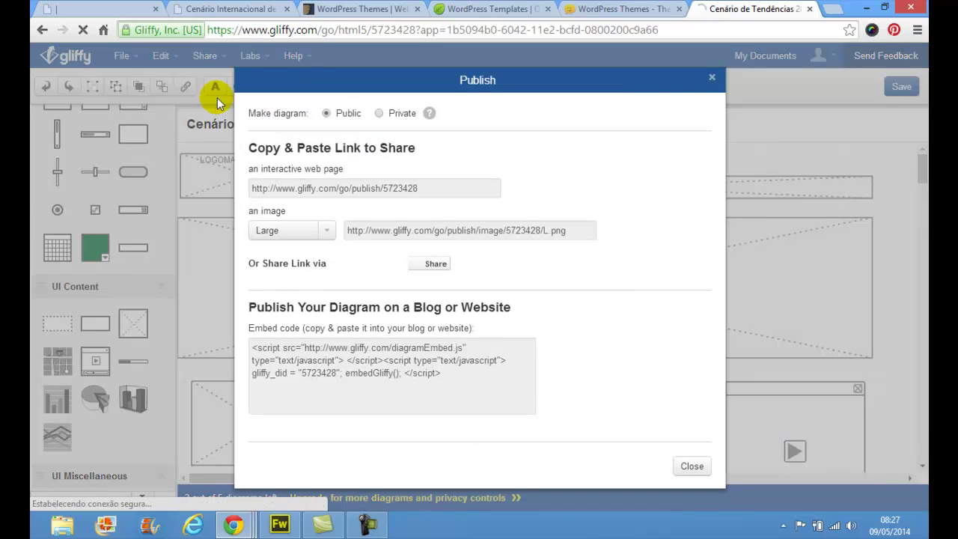
pyautogui.click(346, 195)
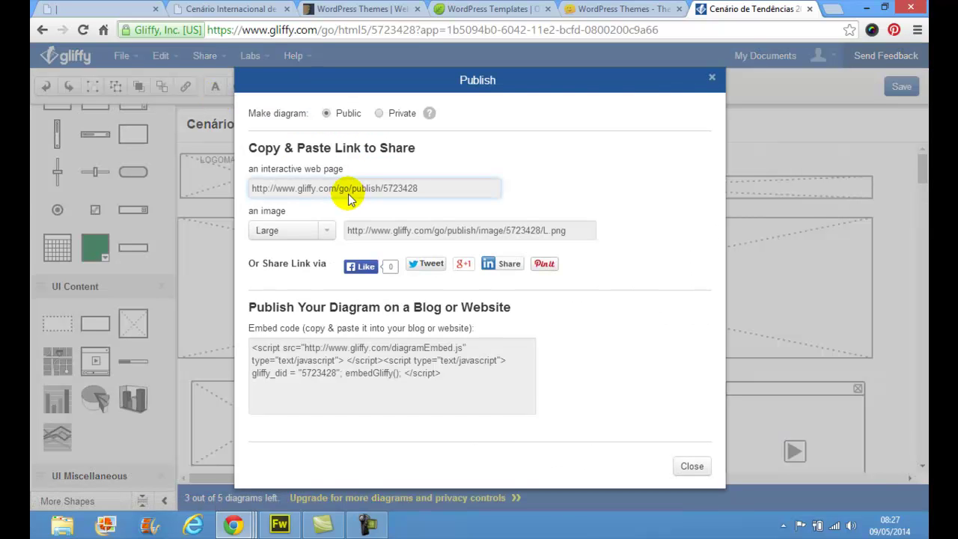
pyautogui.hotkey('ctrl', 'a')
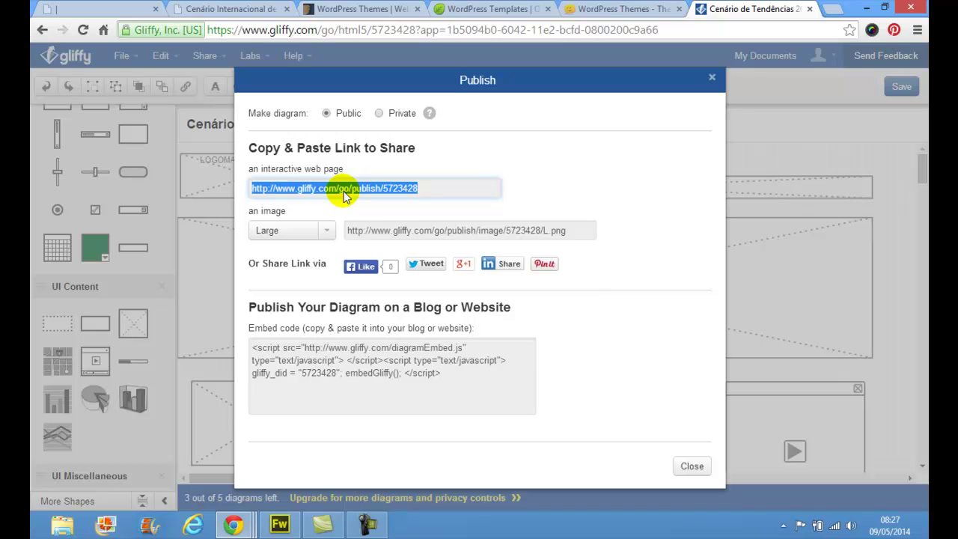
pyautogui.rightClick(346, 194)
pyautogui.click(381, 256)
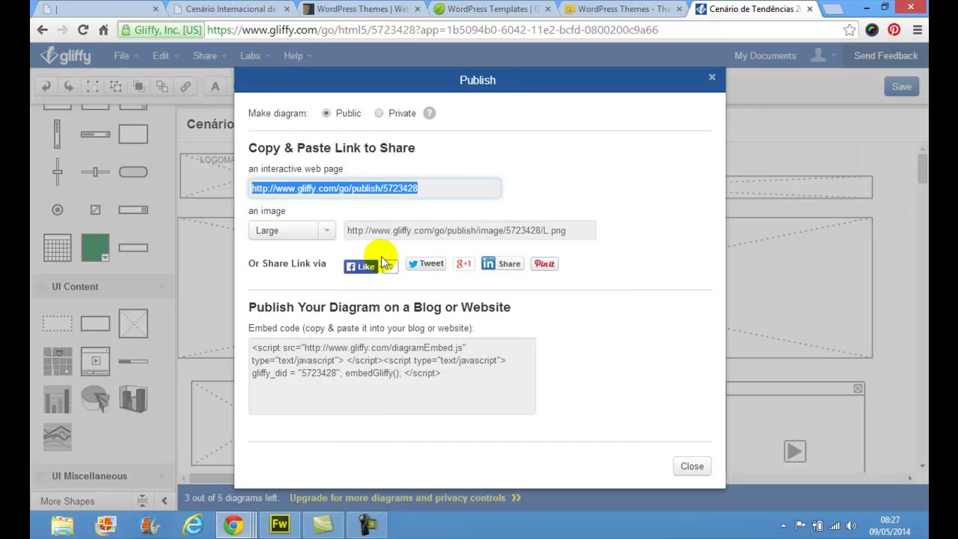
pyautogui.click(691, 467)
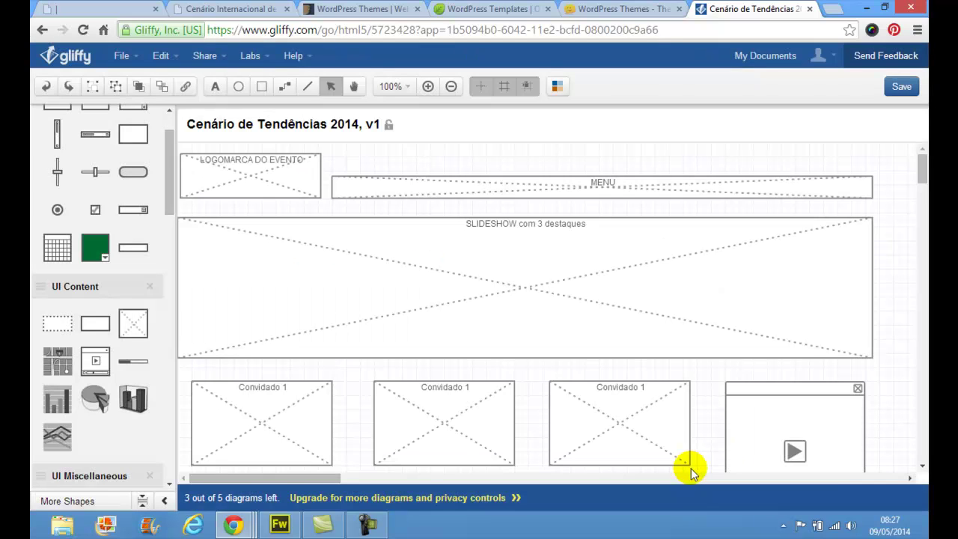
# Step: Load the copied public link in a new incognito window and examine the published wireframe
pyautogui.hotkey('ctrl', 'shift', 'n')
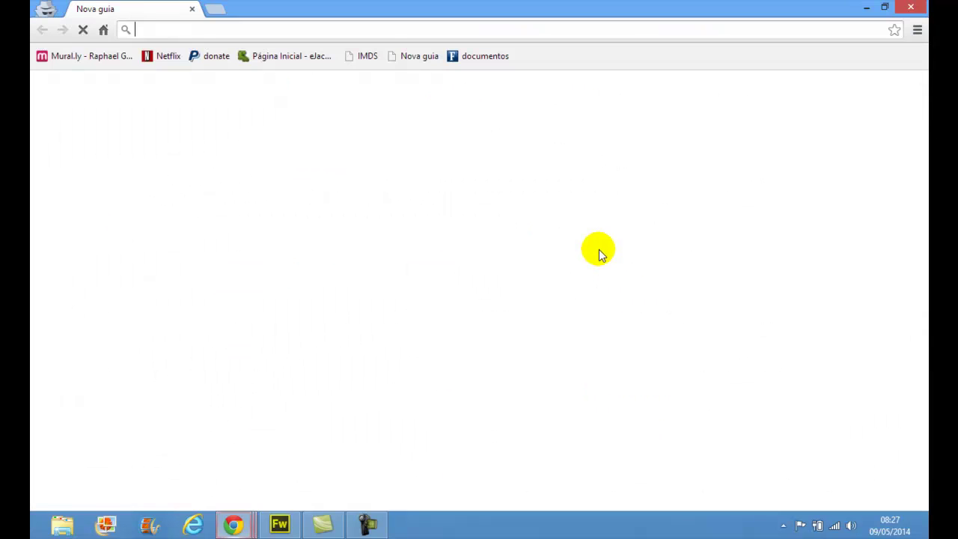
pyautogui.hotkey('ctrl', 'v')
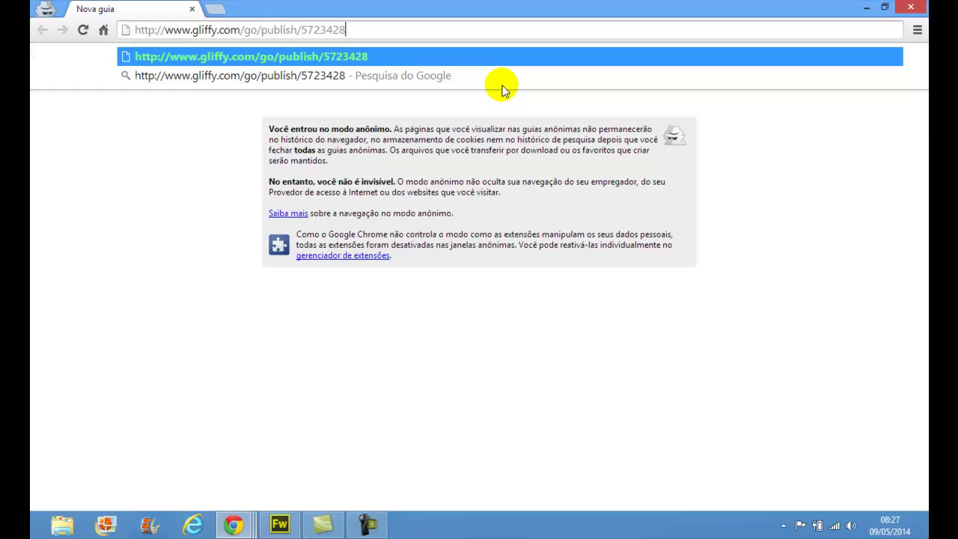
pyautogui.press('Return')
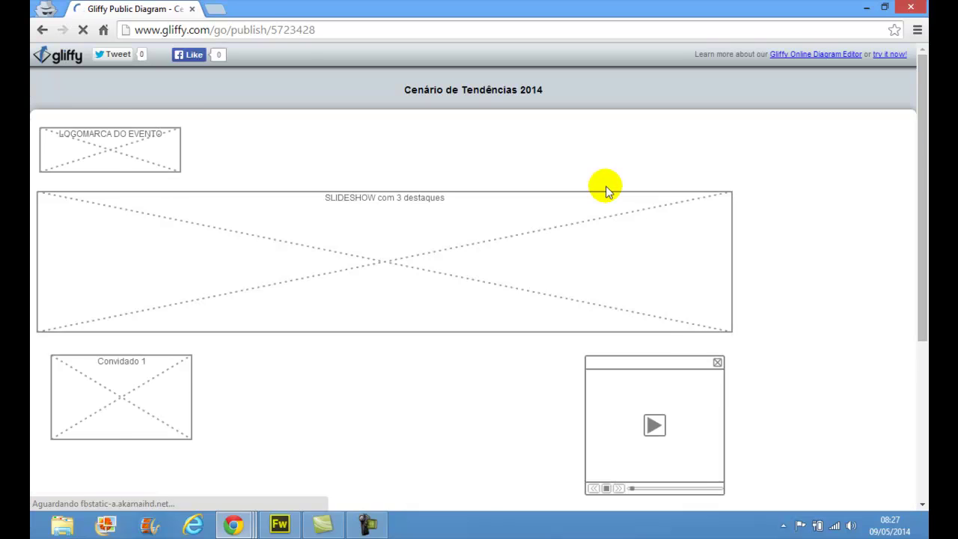
pyautogui.moveTo(925, 198); pyautogui.dragTo(920, 127)
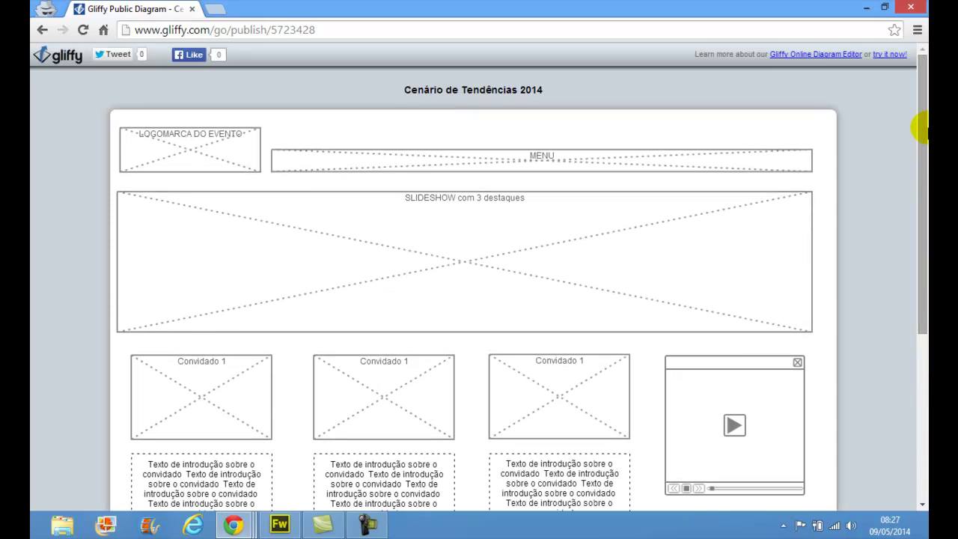